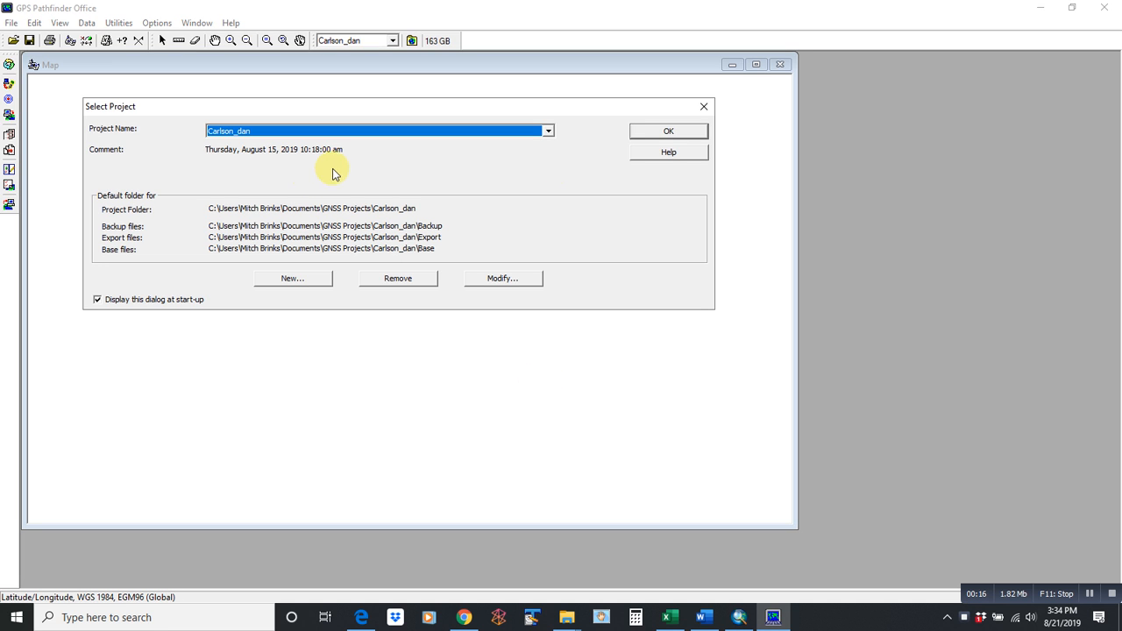
{"action": "left_click", "coordinate": [671, 131]}
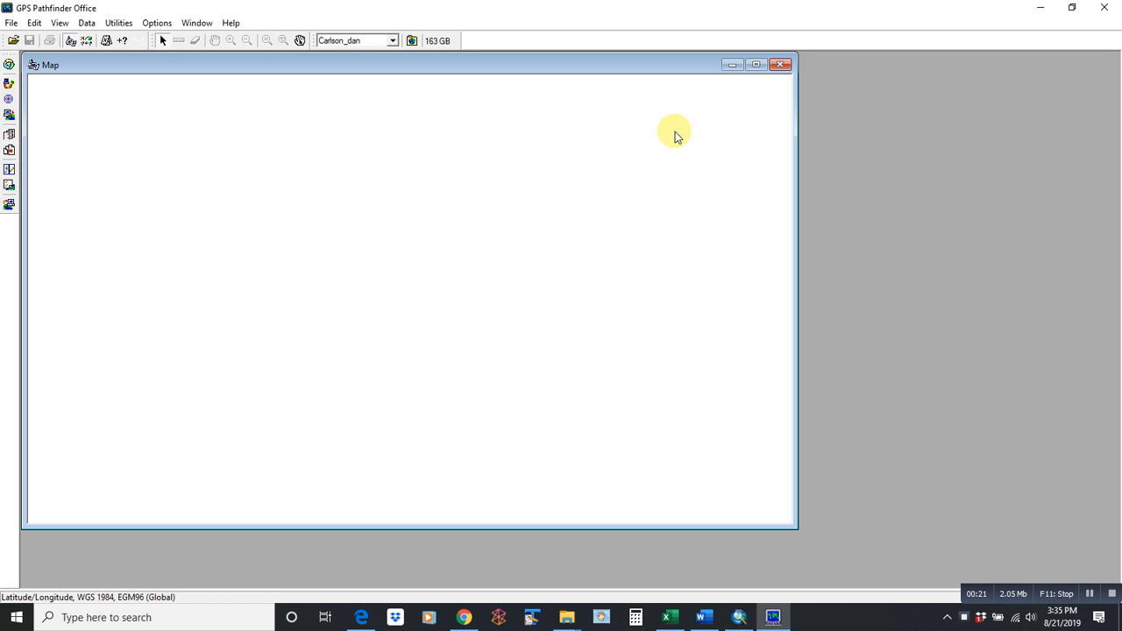
{"action": "left_click", "coordinate": [127, 26]}
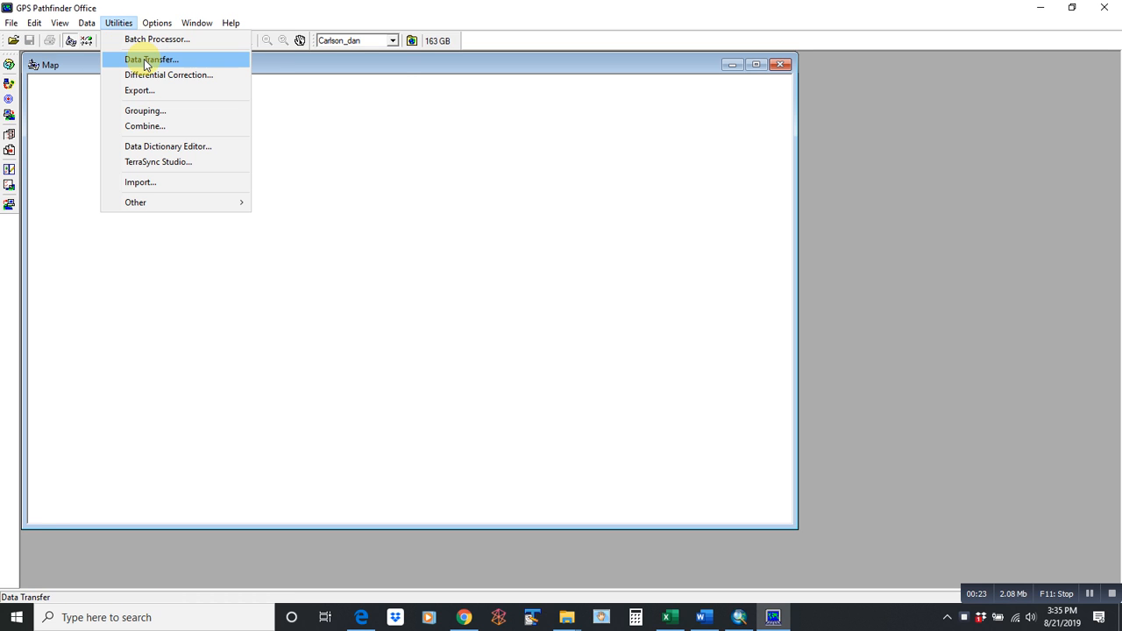
{"action": "left_click", "coordinate": [148, 91]}
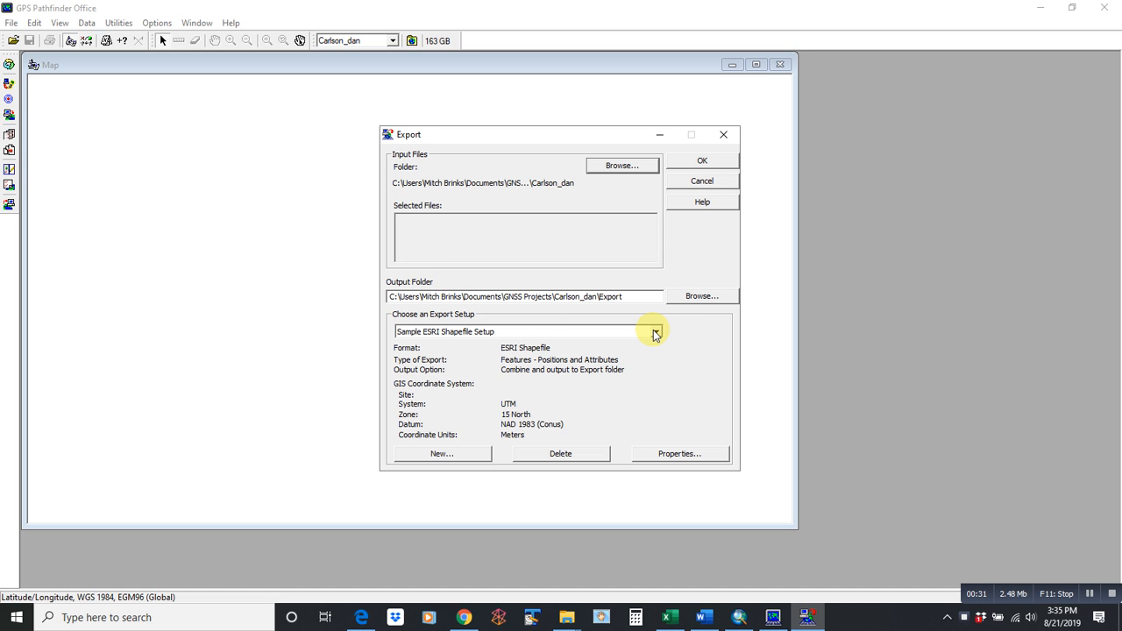
{"action": "left_click", "coordinate": [647, 165]}
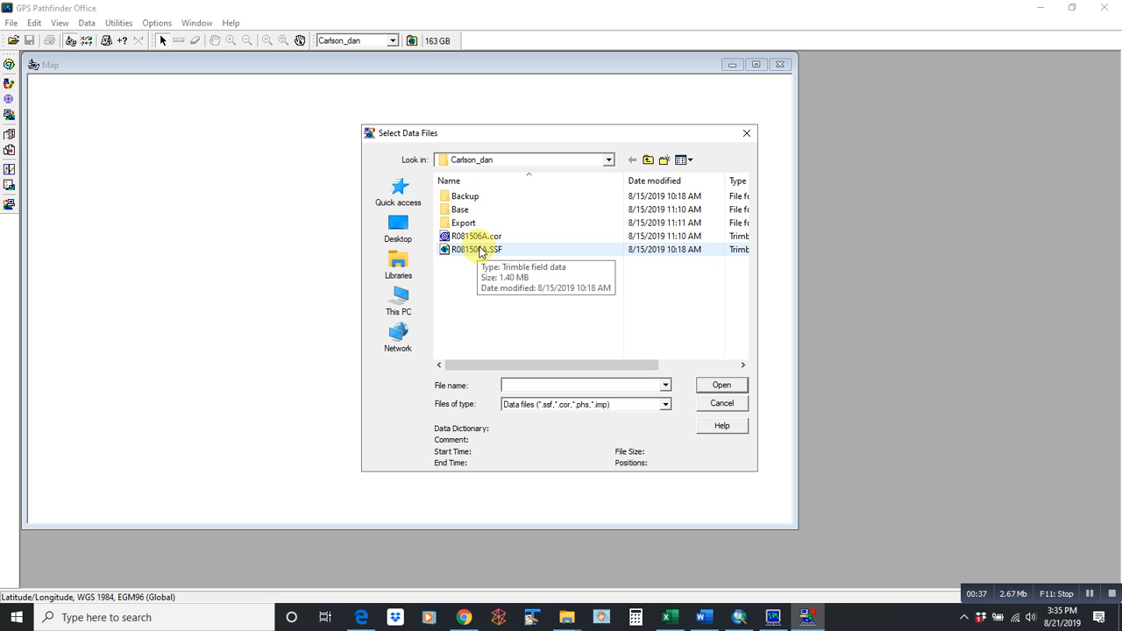
{"action": "left_click", "coordinate": [476, 237]}
{"action": "left_click", "coordinate": [722, 385]}
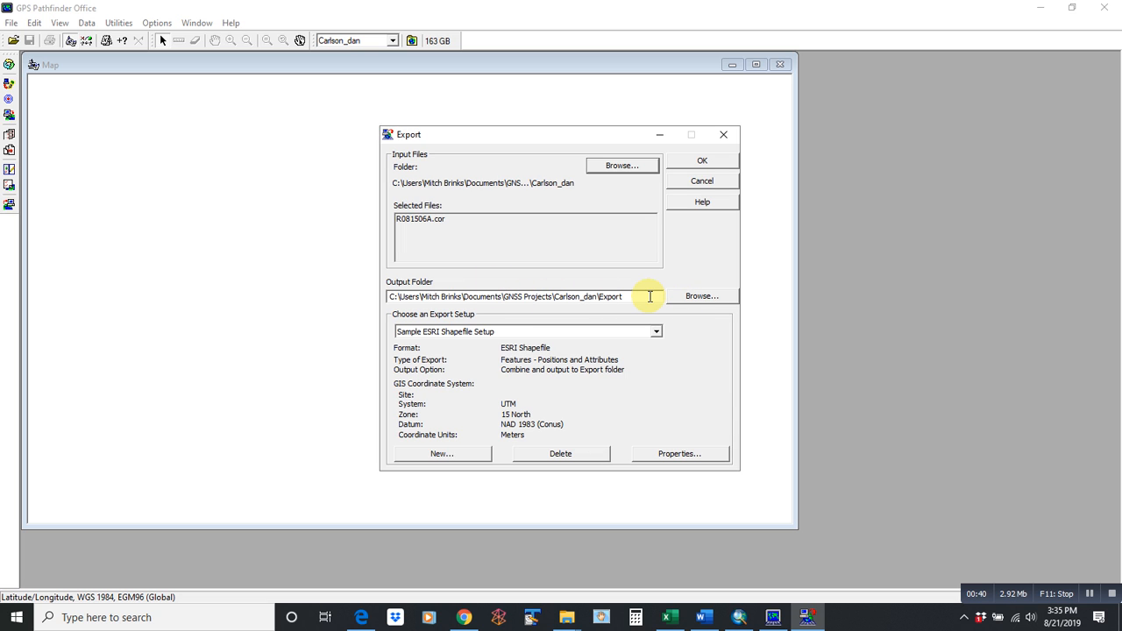
{"action": "left_click", "coordinate": [688, 296]}
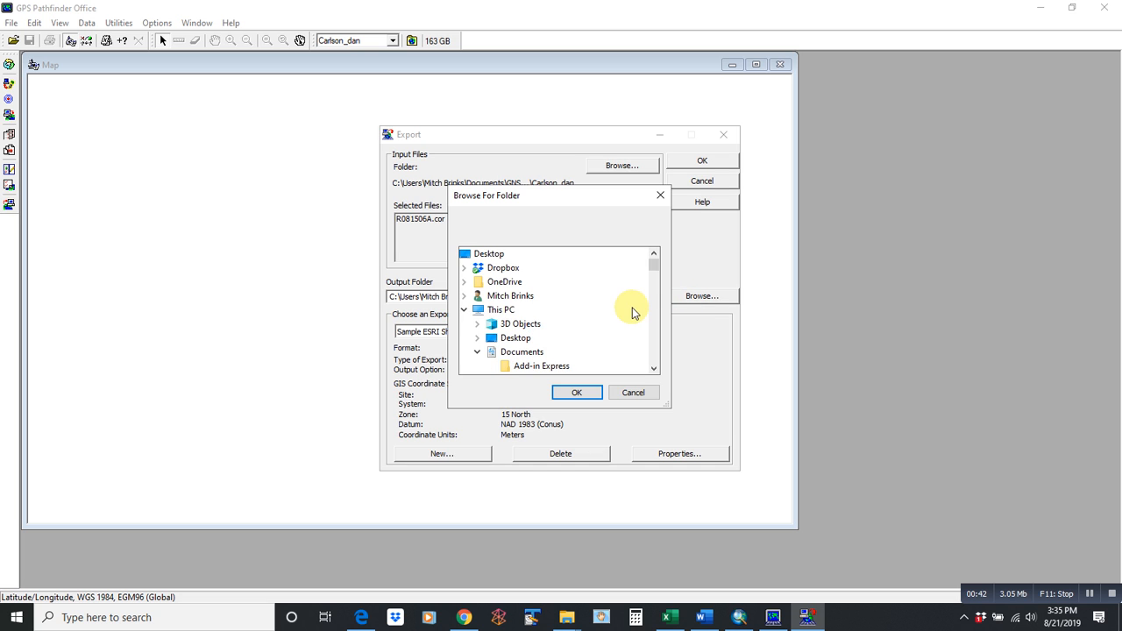
{"action": "left_click", "coordinate": [661, 197]}
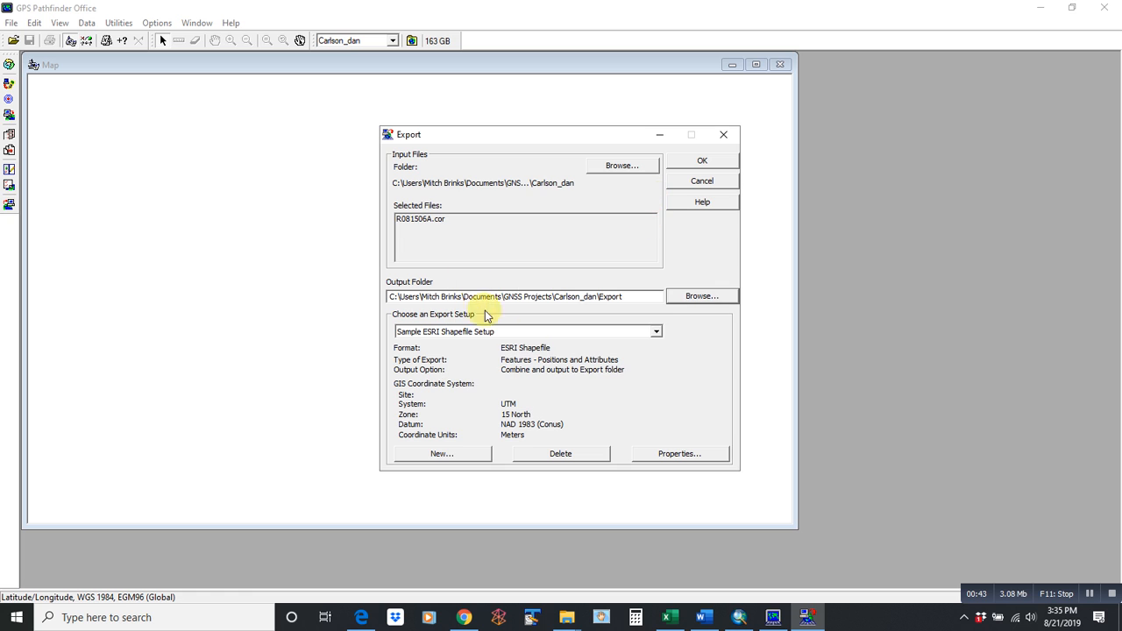
- Choose Sample ESRI Shapefile Setup as the export setup
{"action": "left_click", "coordinate": [656, 331]}
{"action": "left_click", "coordinate": [657, 343]}
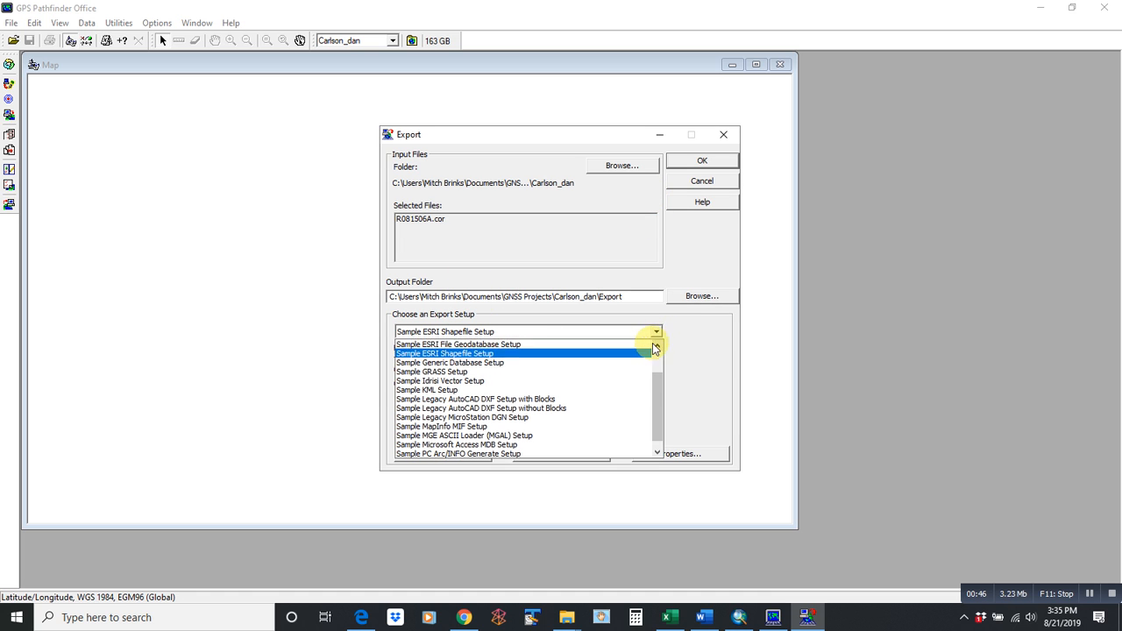
{"action": "left_click", "coordinate": [643, 349]}
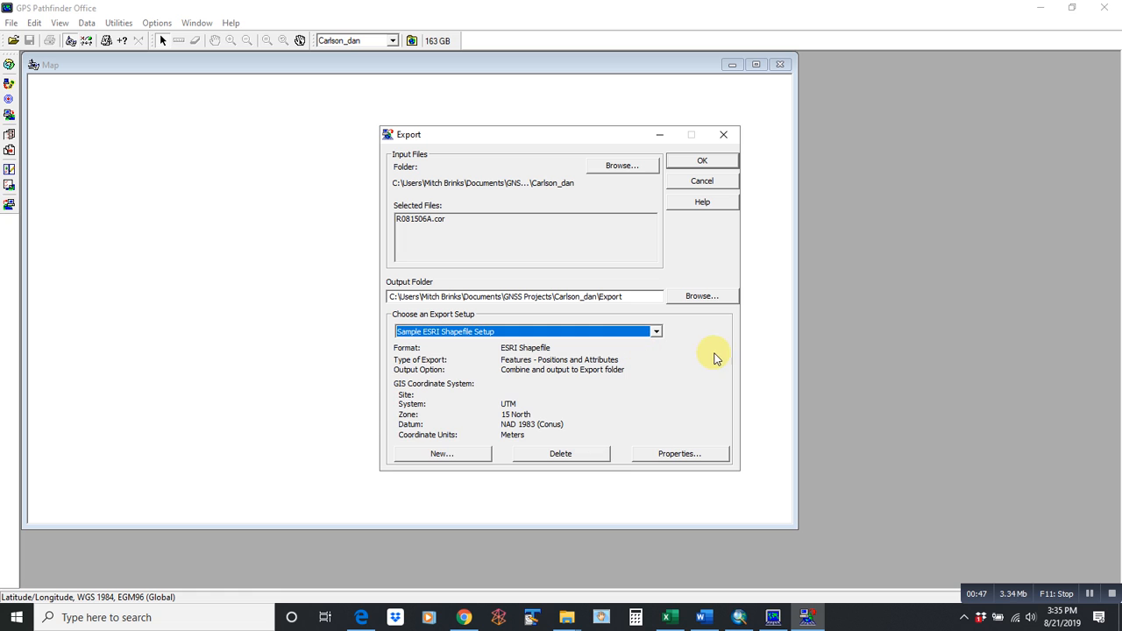
{"action": "left_click", "coordinate": [658, 332]}
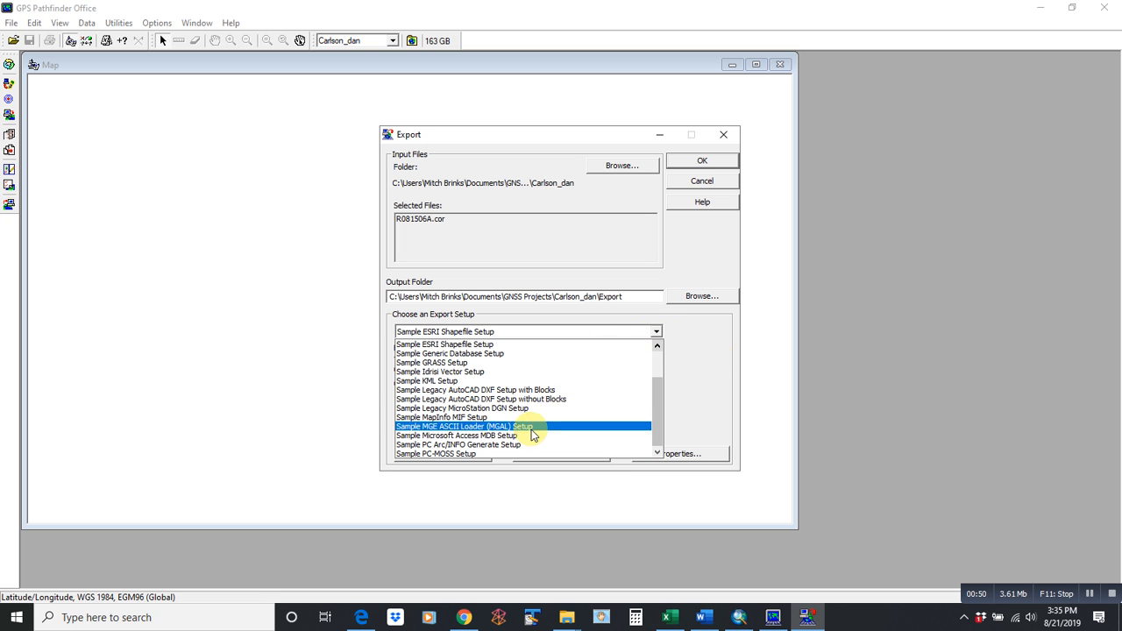
{"action": "left_click_drag", "start_coordinate": [656, 410], "coordinate": [657, 331]}
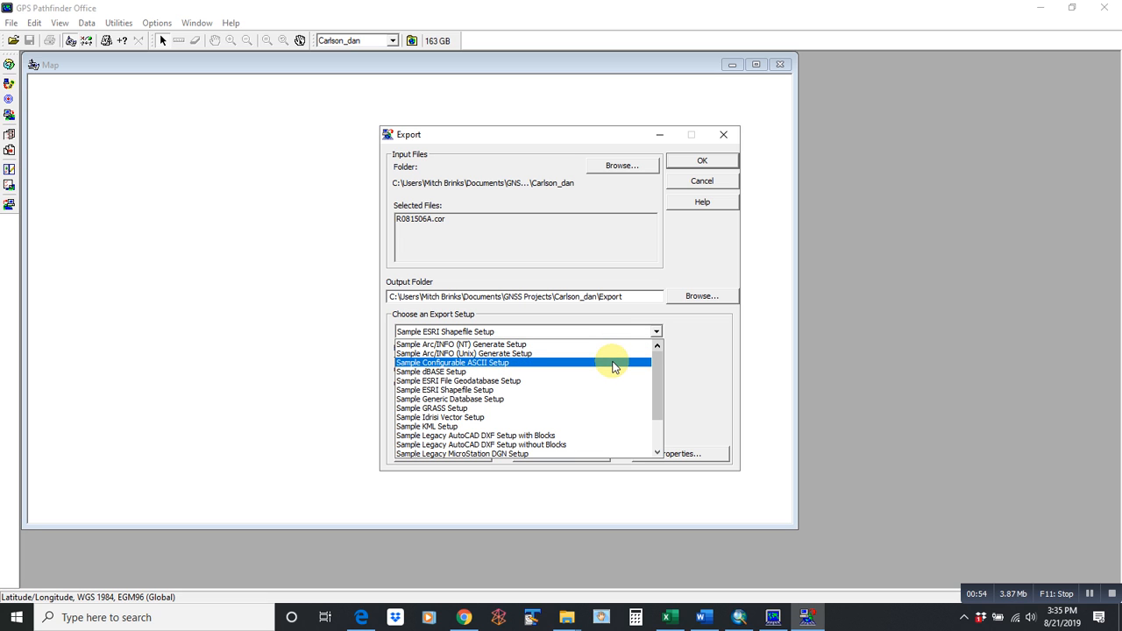
{"action": "left_click", "coordinate": [703, 361]}
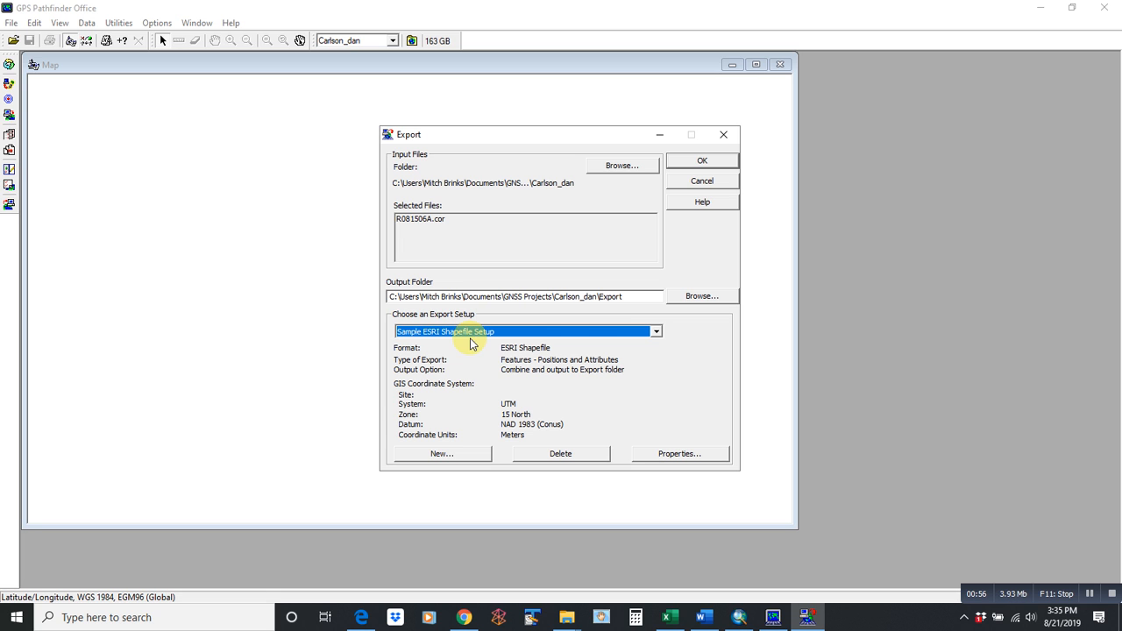
- Open the shapefile setup's properties and review its theme, coordinate, units and filter tabs
{"action": "left_click", "coordinate": [680, 454]}
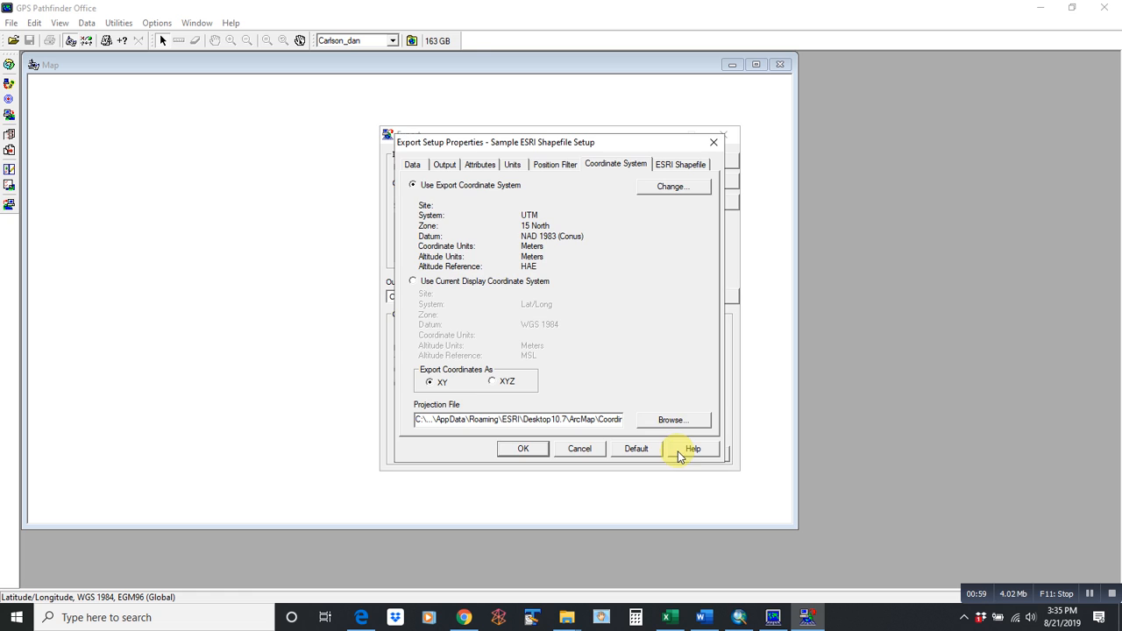
{"action": "left_click", "coordinate": [670, 168]}
{"action": "left_click", "coordinate": [639, 169]}
{"action": "left_click", "coordinate": [514, 165]}
{"action": "left_click", "coordinate": [541, 167]}
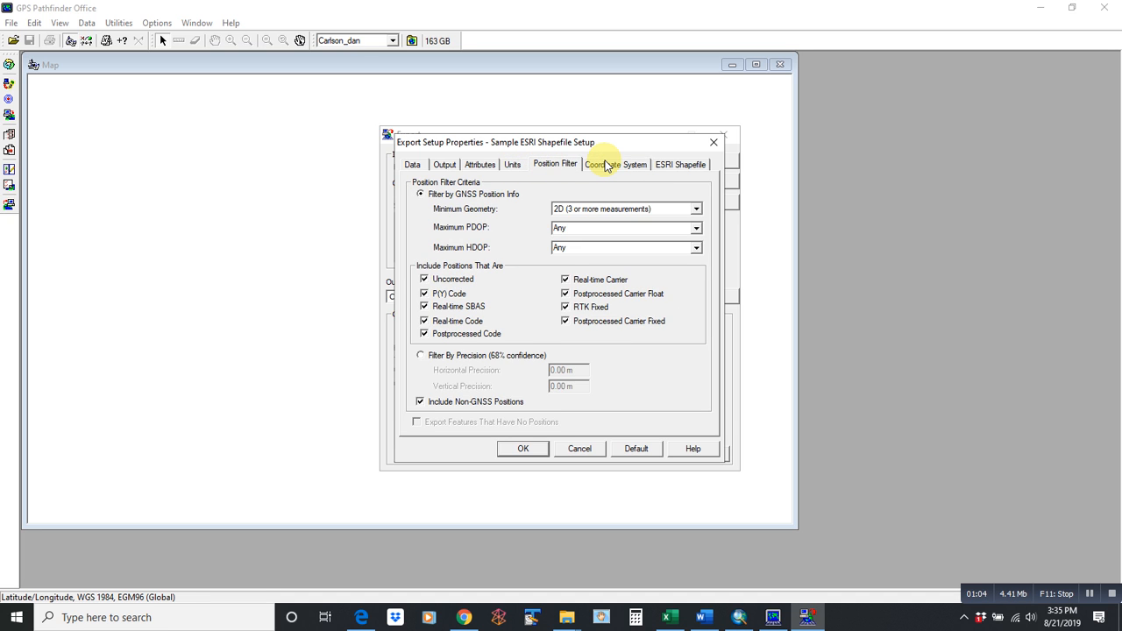
{"action": "left_click", "coordinate": [605, 165]}
{"action": "left_click", "coordinate": [538, 165]}
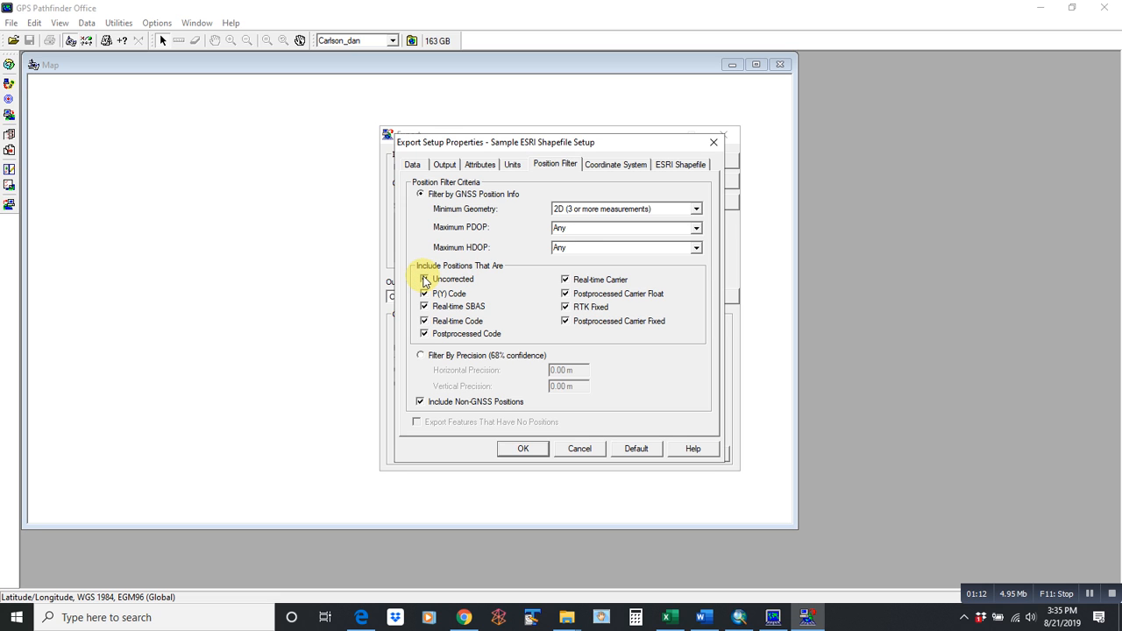
- Review the output and data tabs, then open the coordinate system choice showing UTM 15 North
{"action": "left_click", "coordinate": [617, 164]}
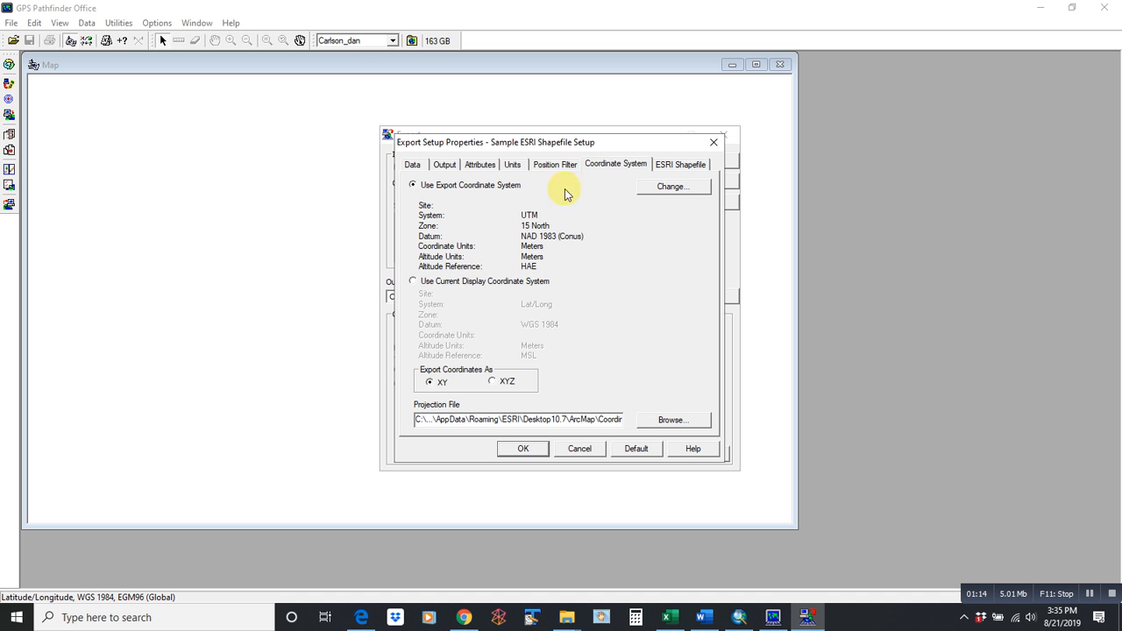
{"action": "left_click", "coordinate": [444, 165]}
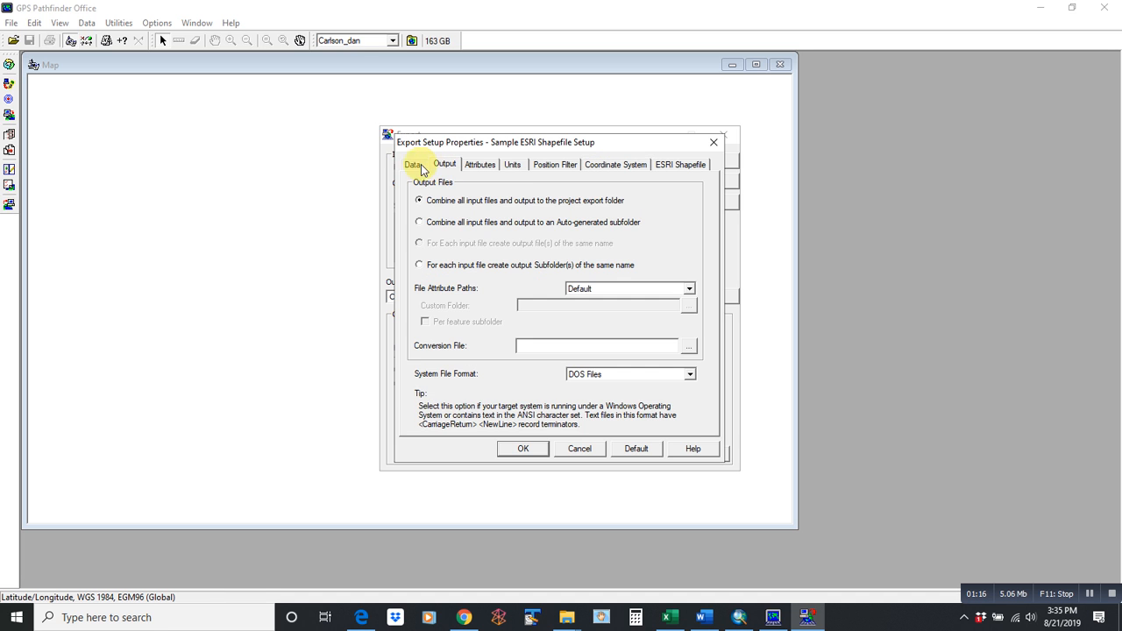
{"action": "left_click", "coordinate": [412, 165]}
{"action": "left_click", "coordinate": [617, 165]}
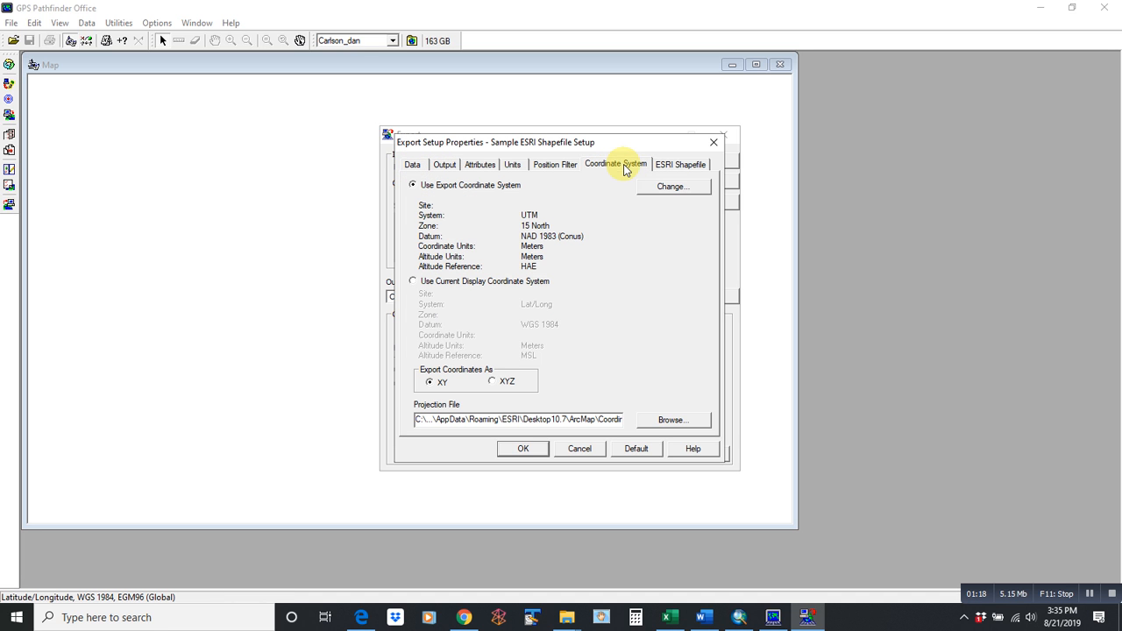
{"action": "left_click", "coordinate": [682, 186]}
{"action": "left_click_drag", "start_coordinate": [672, 202], "coordinate": [855, 190]}
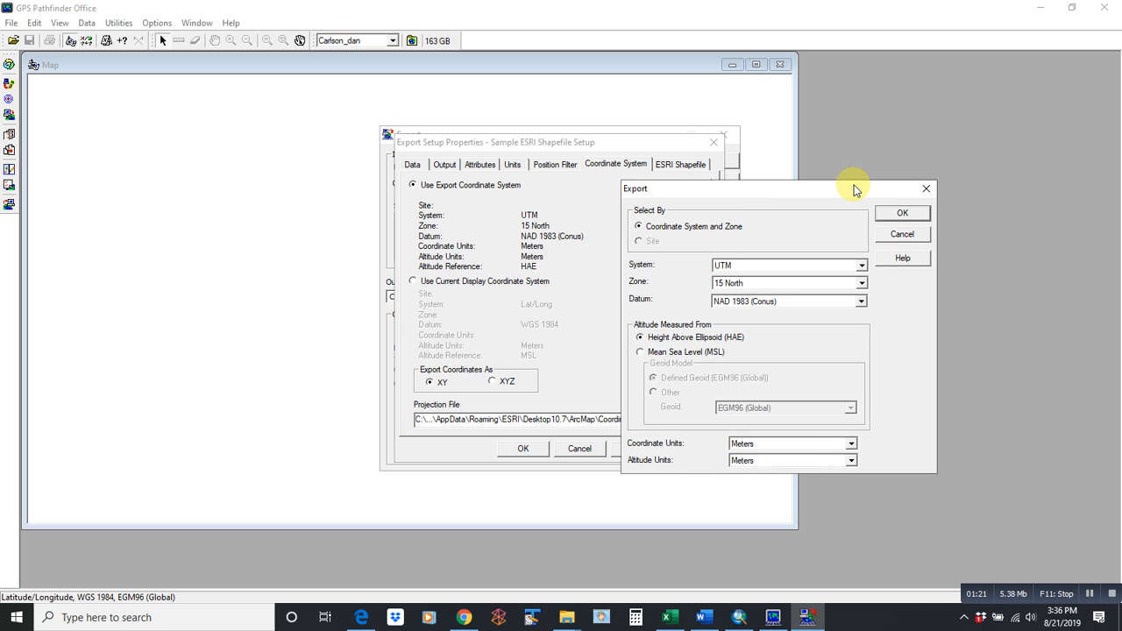
- Keep UTM 15 North, NAD 1983 as the coordinate system and export coordinates as XY
{"action": "left_click", "coordinate": [861, 266]}
{"action": "left_click", "coordinate": [769, 346]}
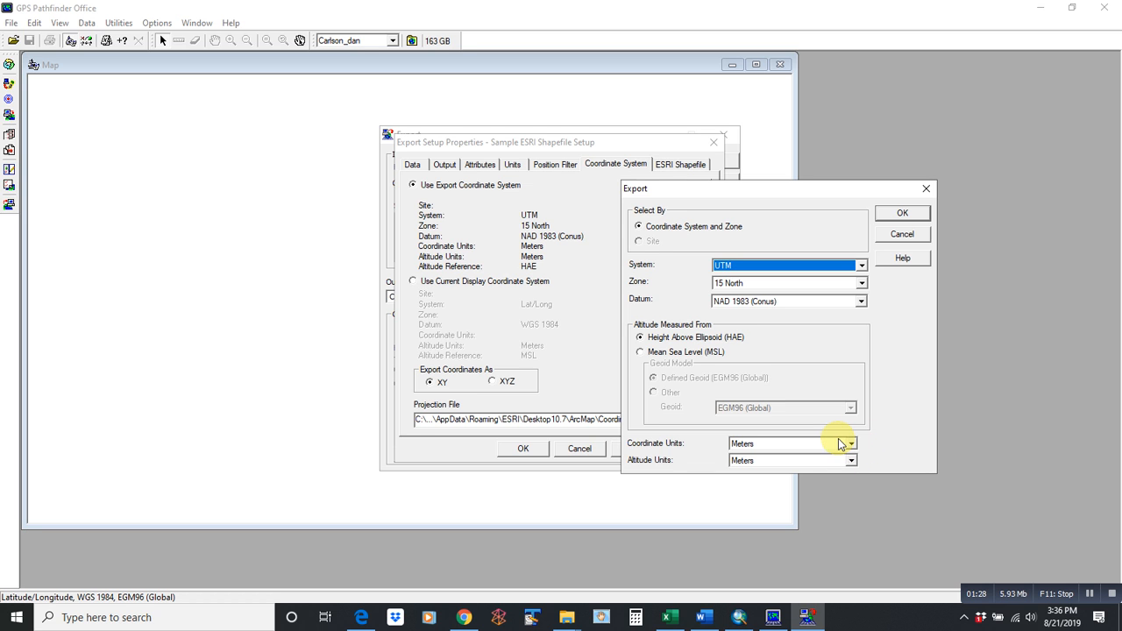
{"action": "left_click", "coordinate": [927, 191]}
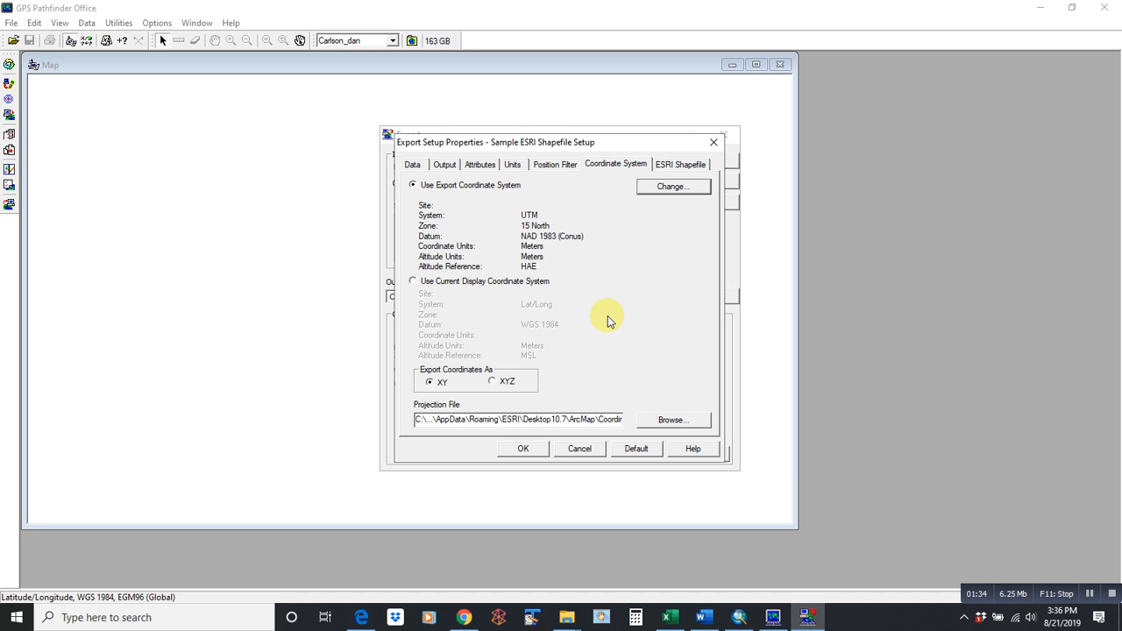
{"action": "left_click", "coordinate": [493, 384]}
{"action": "left_click", "coordinate": [432, 385]}
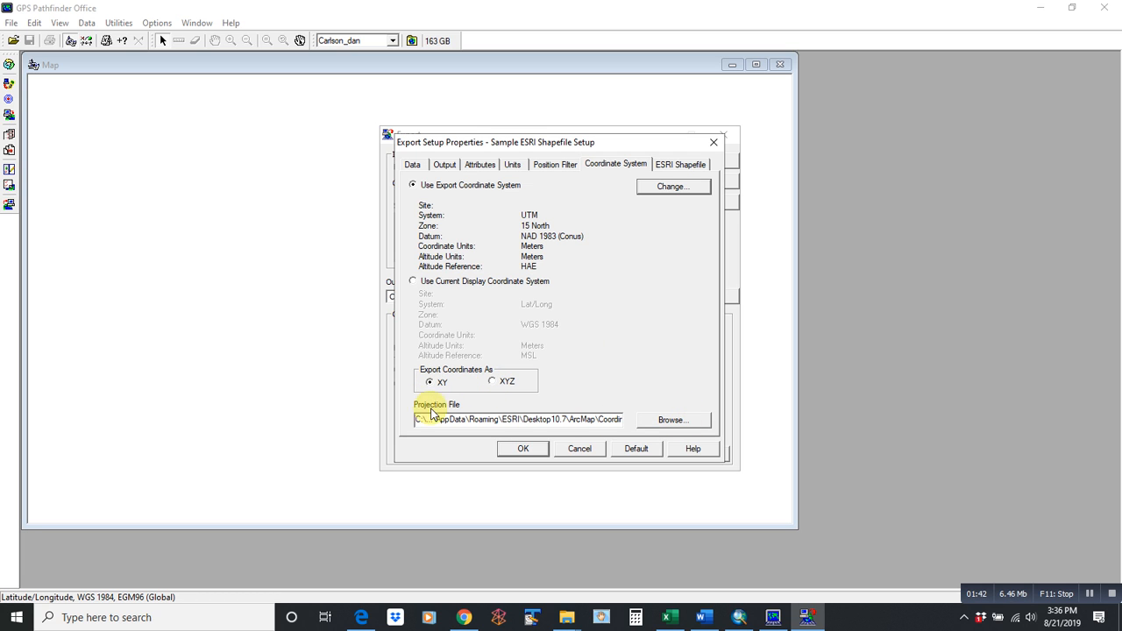
- Trace the projection file picker's path to ArcMap's Coordinate Systems folder, then switch to lake-trends.mxd in ArcMap
{"action": "left_click", "coordinate": [668, 421]}
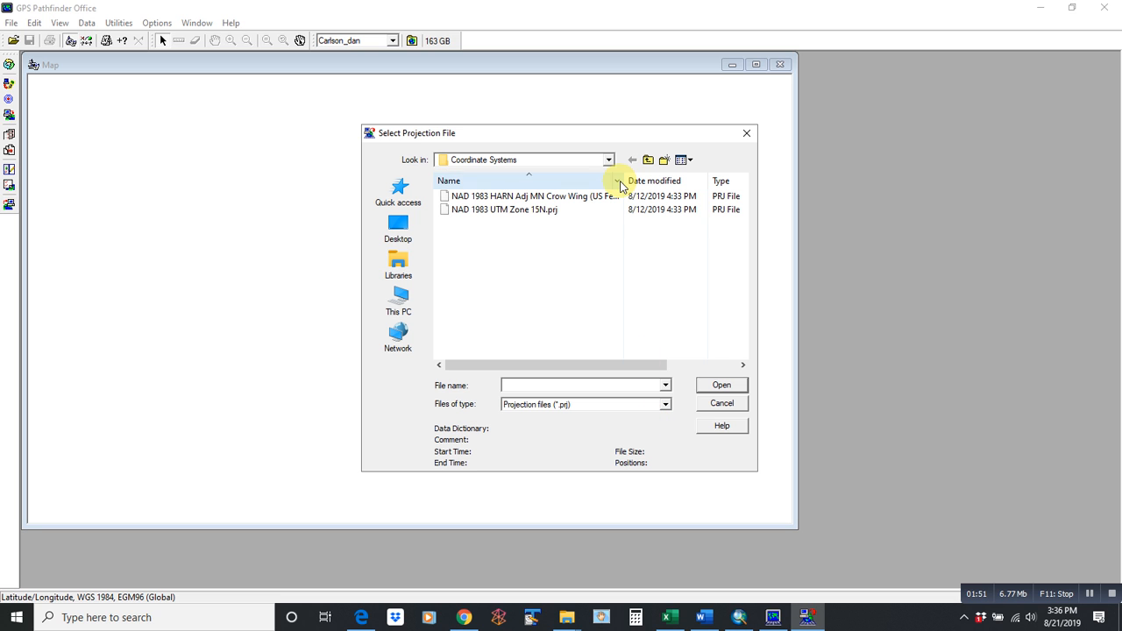
{"action": "left_click", "coordinate": [608, 162]}
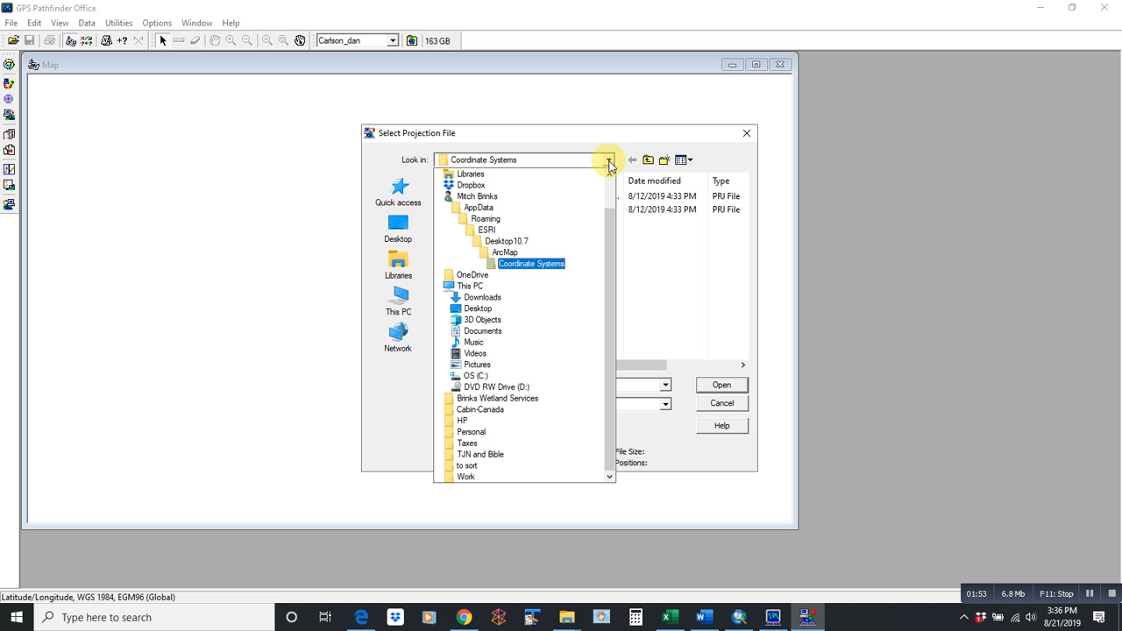
{"action": "scroll", "coordinate": [607, 174], "scroll_direction": "up", "scroll_amount": 1}
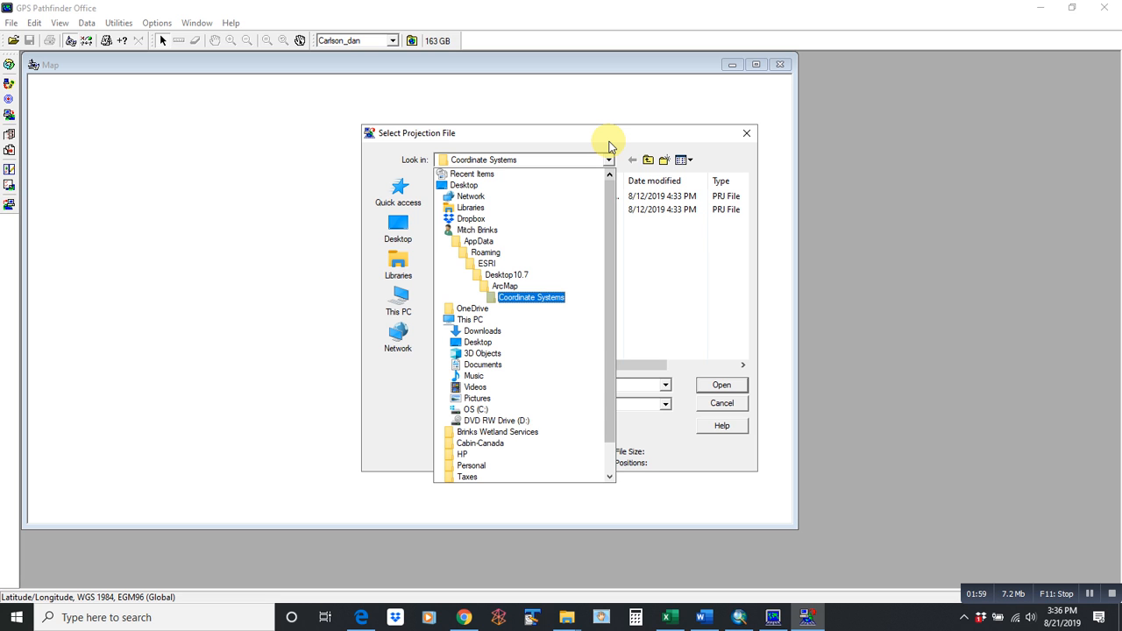
{"action": "left_click", "coordinate": [682, 273]}
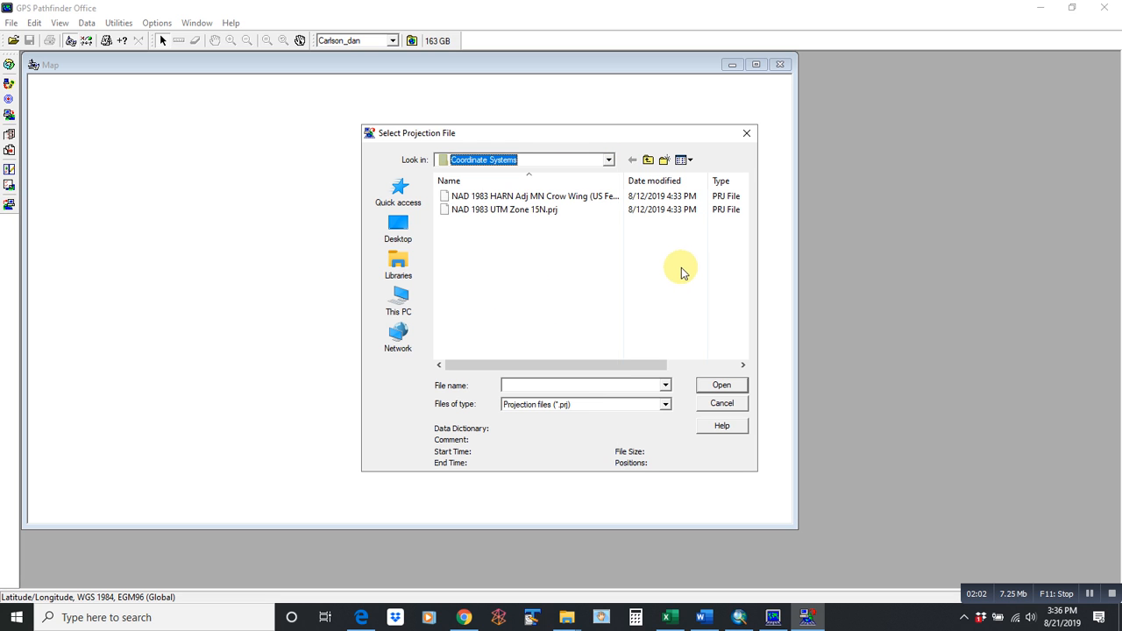
{"action": "left_click", "coordinate": [608, 160]}
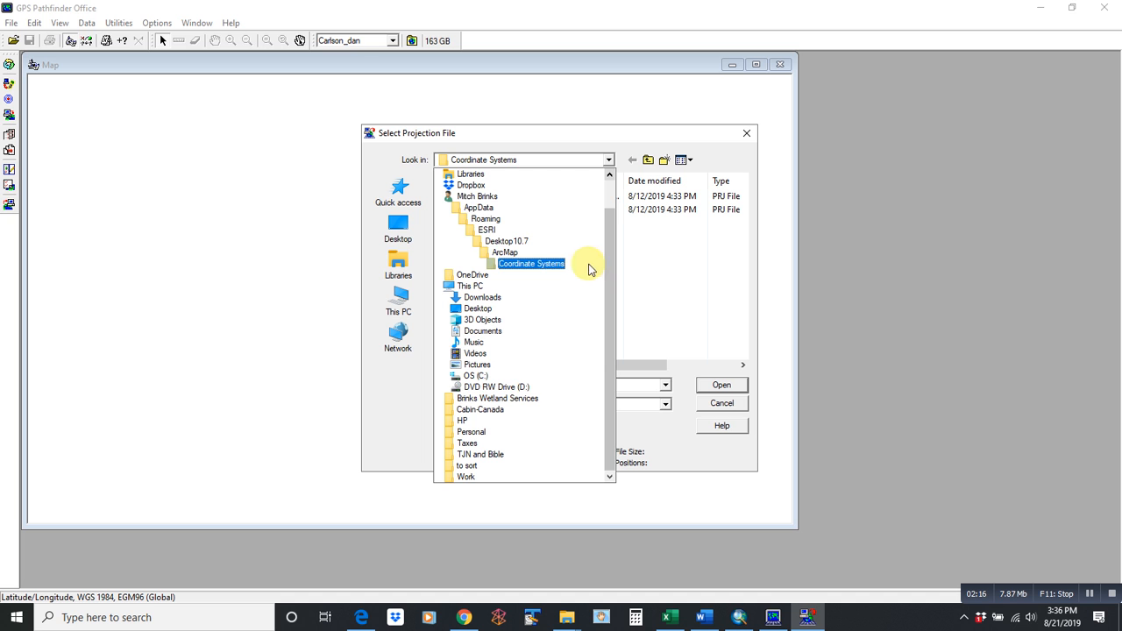
{"action": "left_click", "coordinate": [650, 269]}
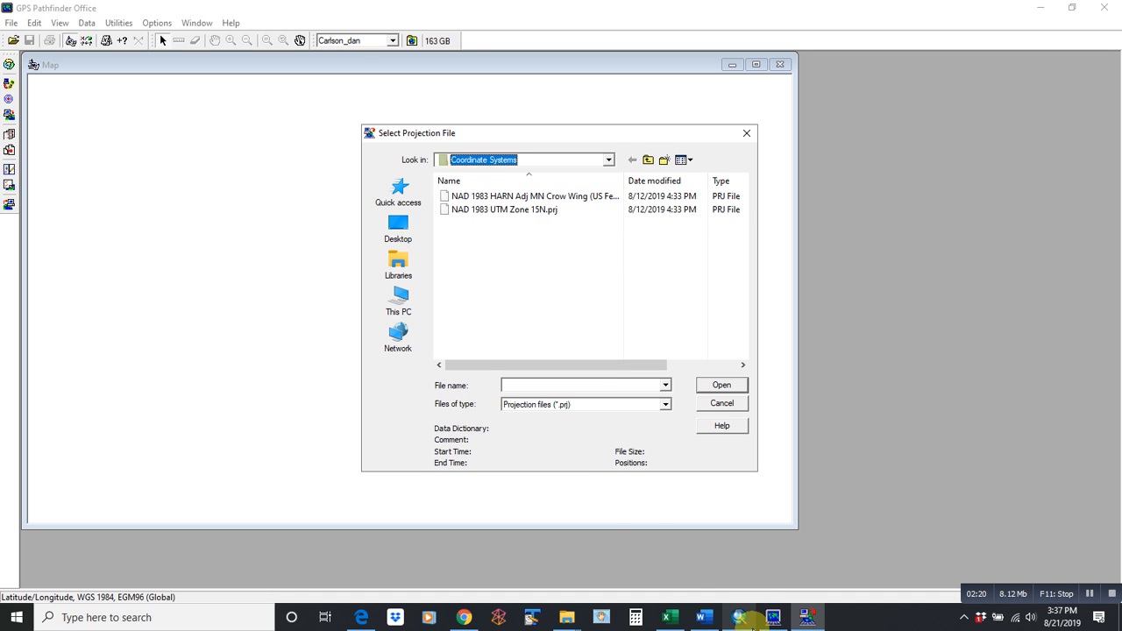
{"action": "left_click", "coordinate": [740, 618]}
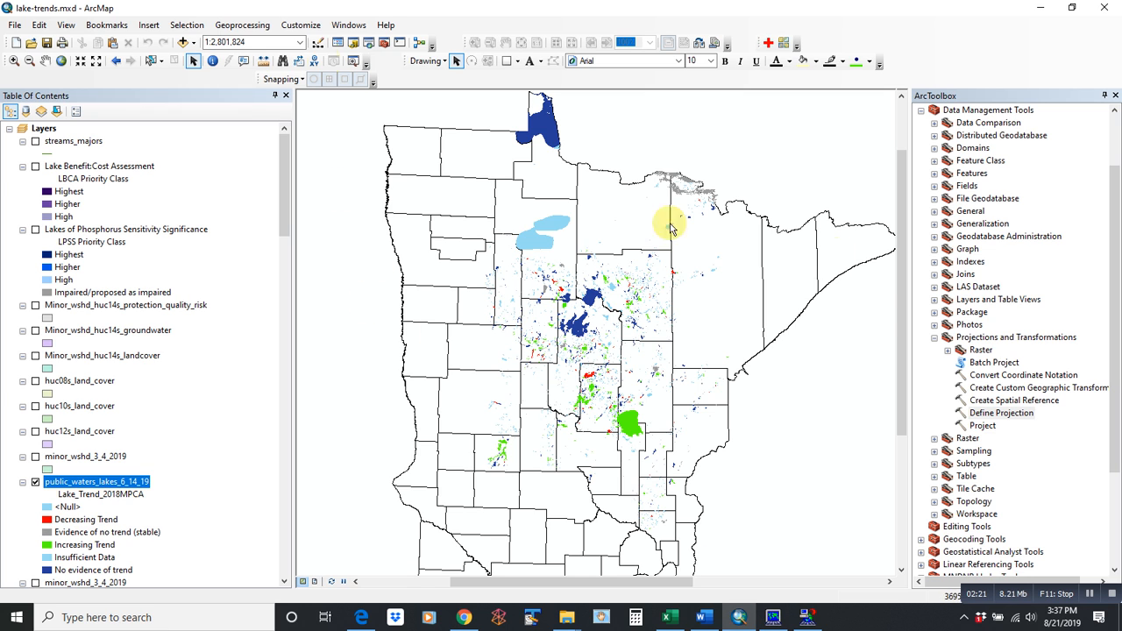
- Open Define Projection and set minor_wshd_3_4_2019 as the input dataset
{"action": "double_click", "coordinate": [1000, 413]}
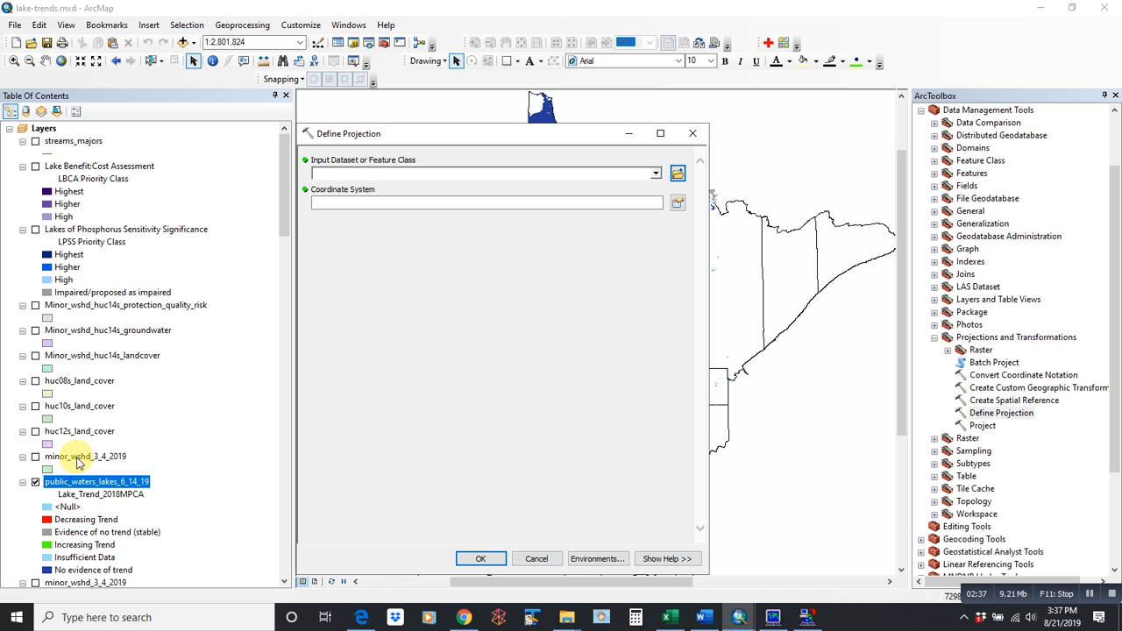
{"action": "left_click_drag", "start_coordinate": [77, 457], "coordinate": [414, 176]}
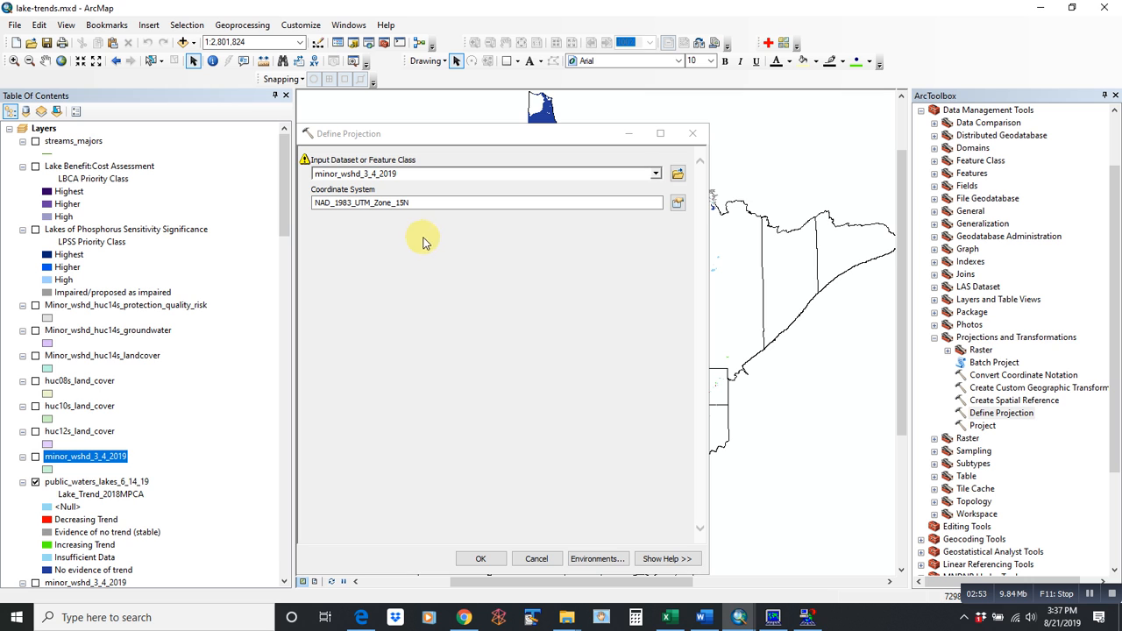
{"action": "left_click", "coordinate": [678, 202]}
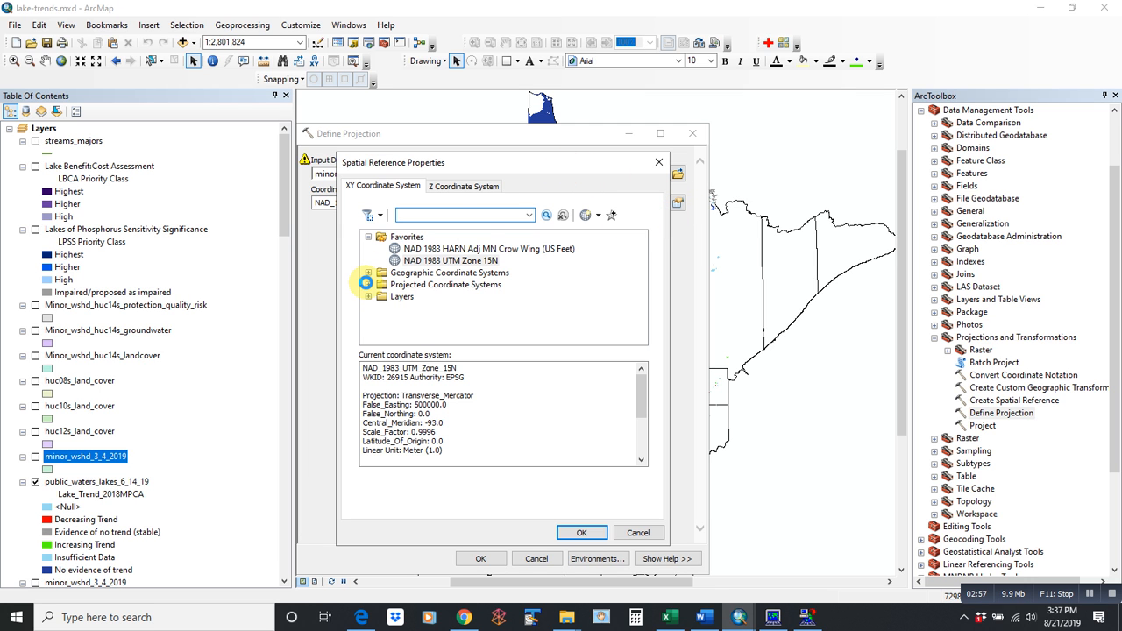
- Browse Projected > UTM > NAD 1983 and select NAD 1983 UTM Zone 15N
{"action": "left_click", "coordinate": [366, 283]}
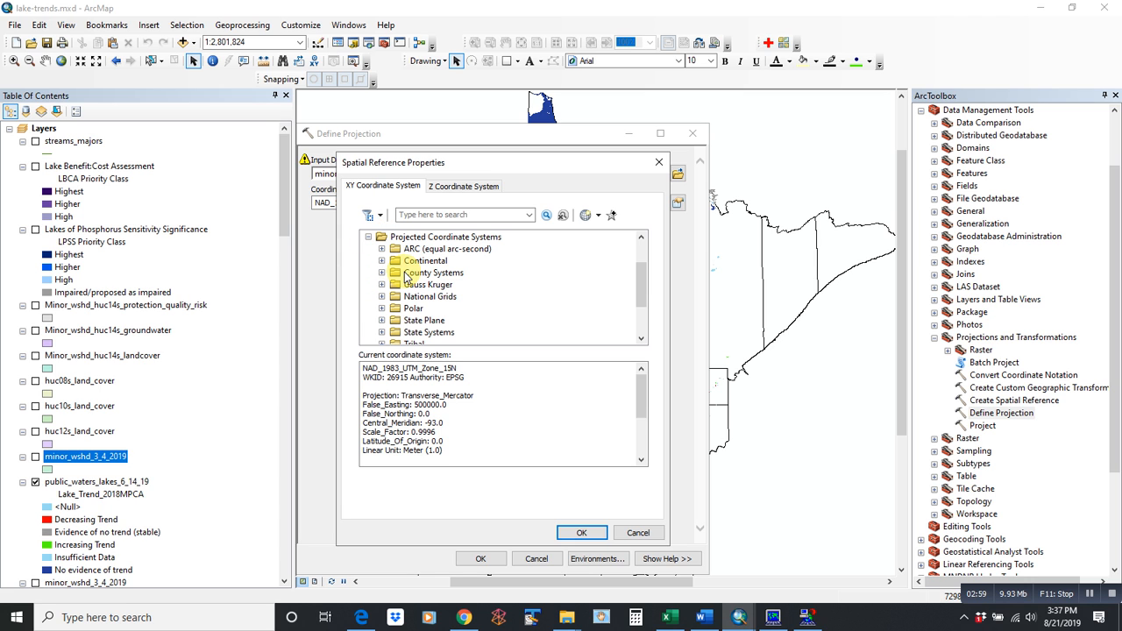
{"action": "scroll", "coordinate": [637, 296], "scroll_direction": "down", "scroll_amount": 1}
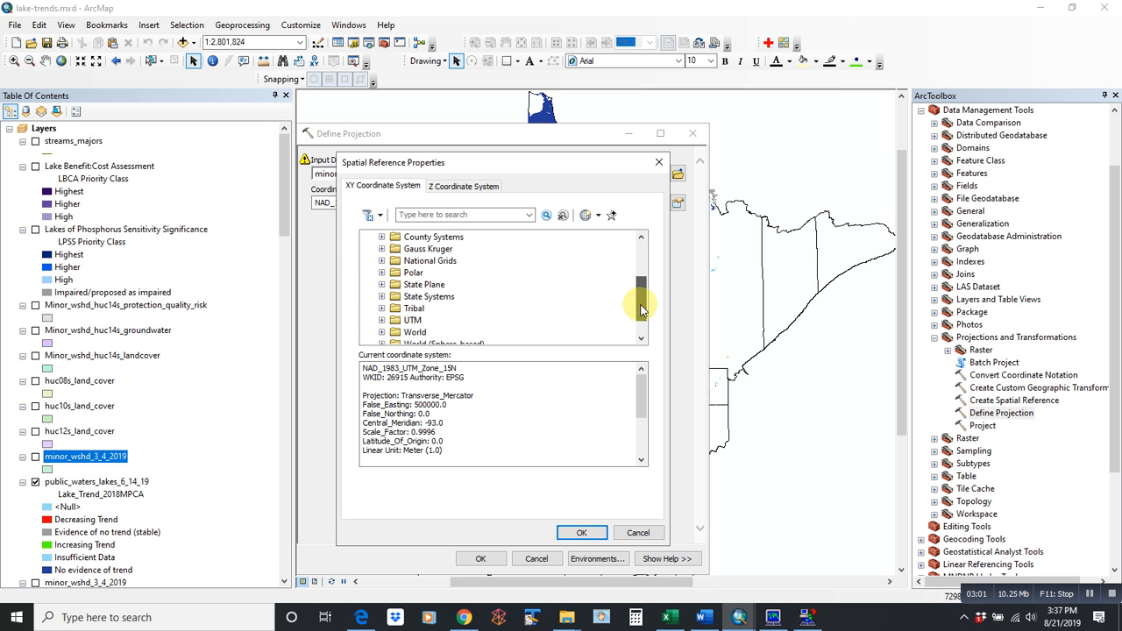
{"action": "left_click", "coordinate": [381, 321]}
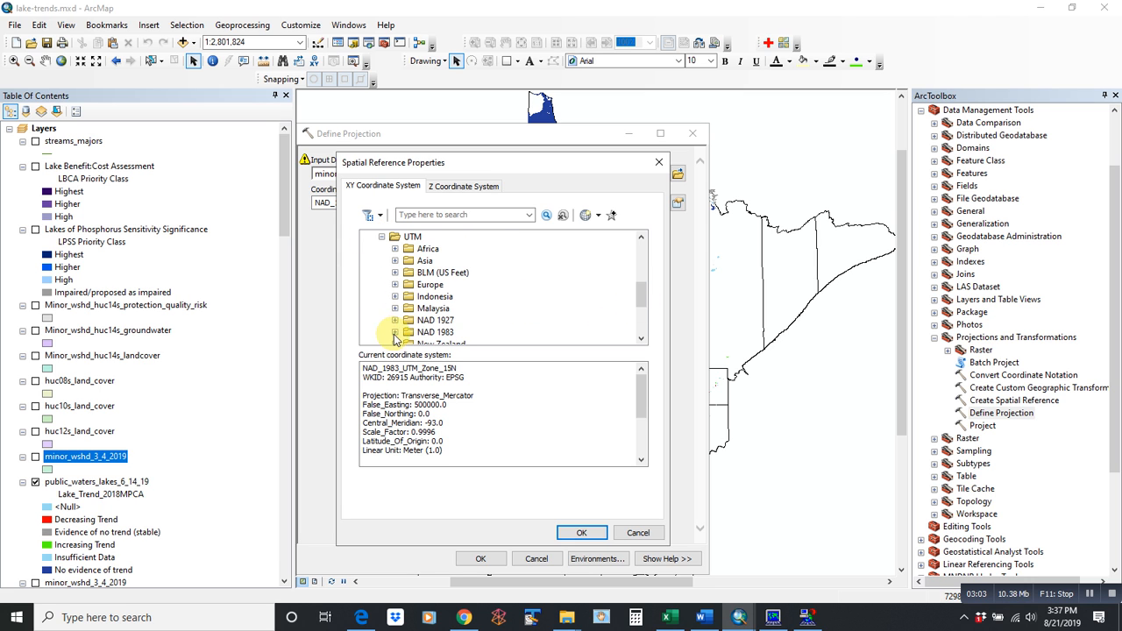
{"action": "left_click", "coordinate": [397, 332]}
{"action": "scroll", "coordinate": [640, 295], "scroll_direction": "down", "scroll_amount": 1}
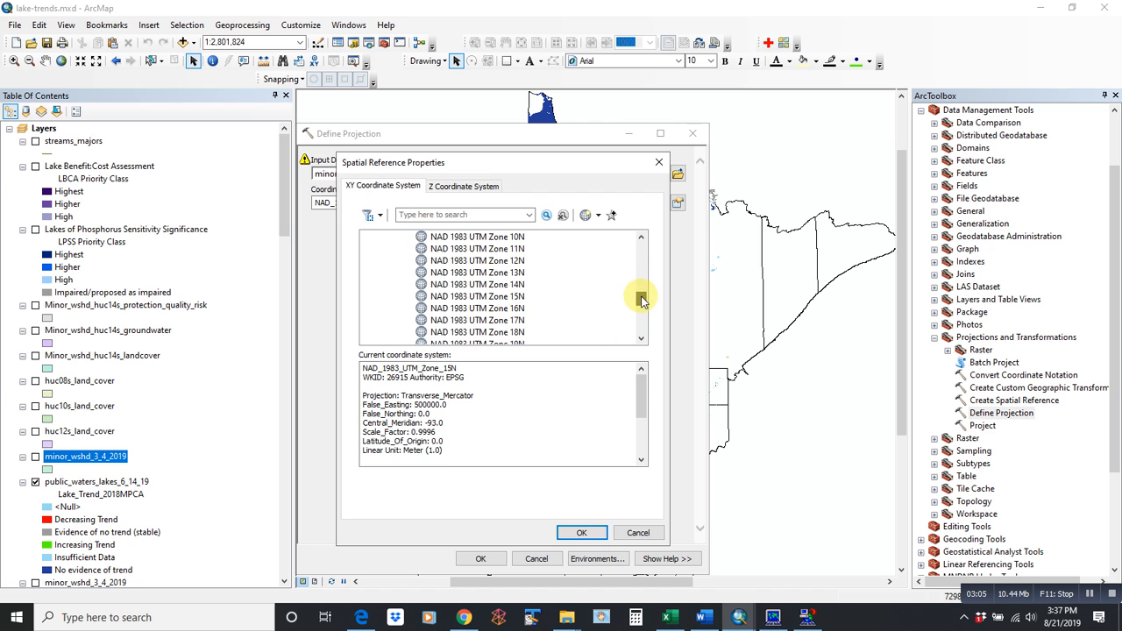
{"action": "right_click", "coordinate": [507, 298]}
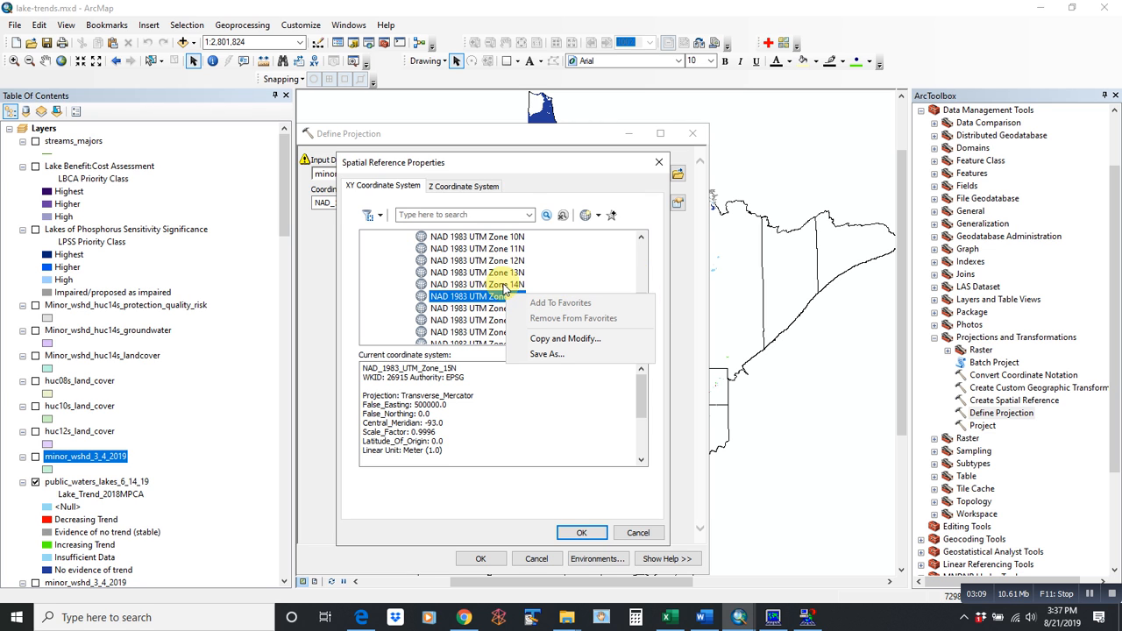
{"action": "left_click", "coordinate": [490, 285]}
{"action": "right_click", "coordinate": [489, 286]}
{"action": "left_click", "coordinate": [491, 296]}
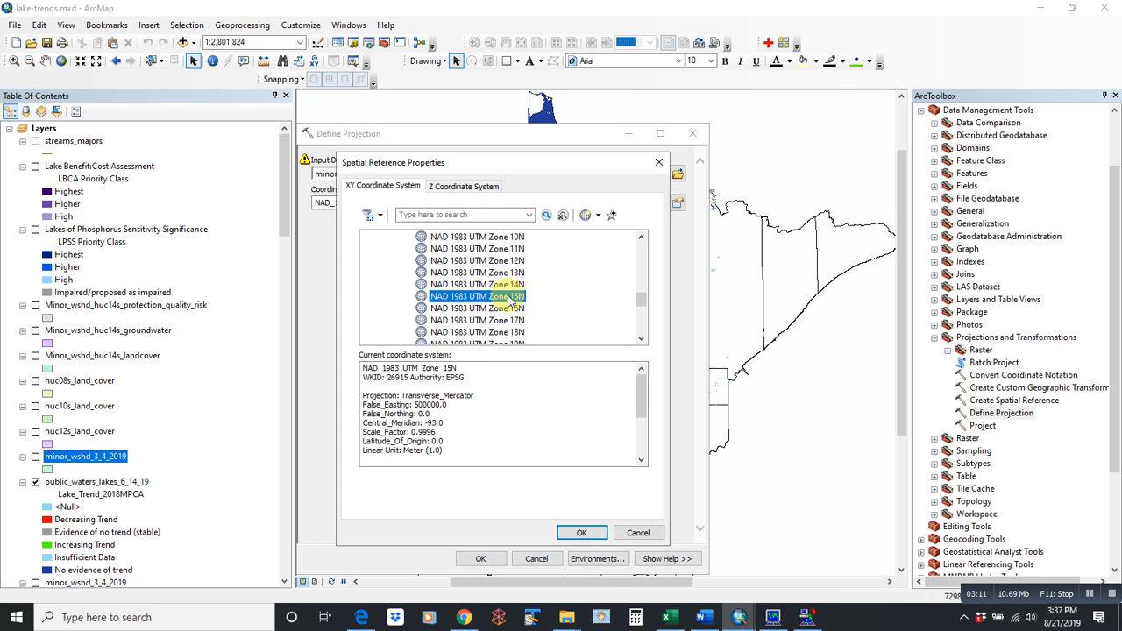
{"action": "left_click", "coordinate": [660, 163]}
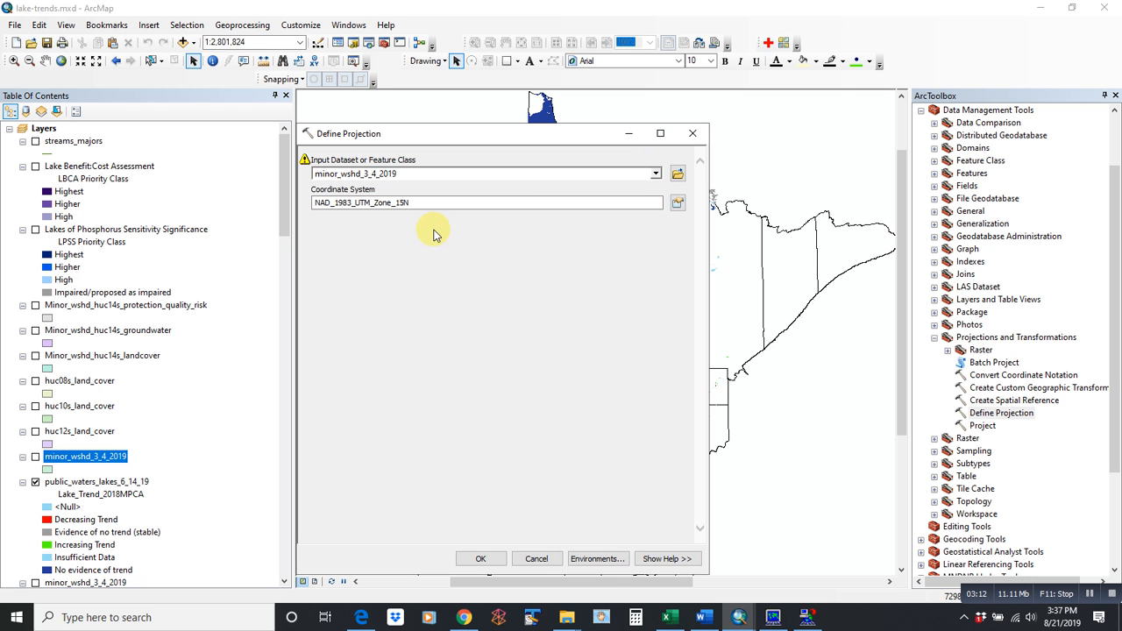
- Check the NAD 1983 UTM Zone 15N entry under Favorites, then cancel the properties window
{"action": "left_click", "coordinate": [678, 202]}
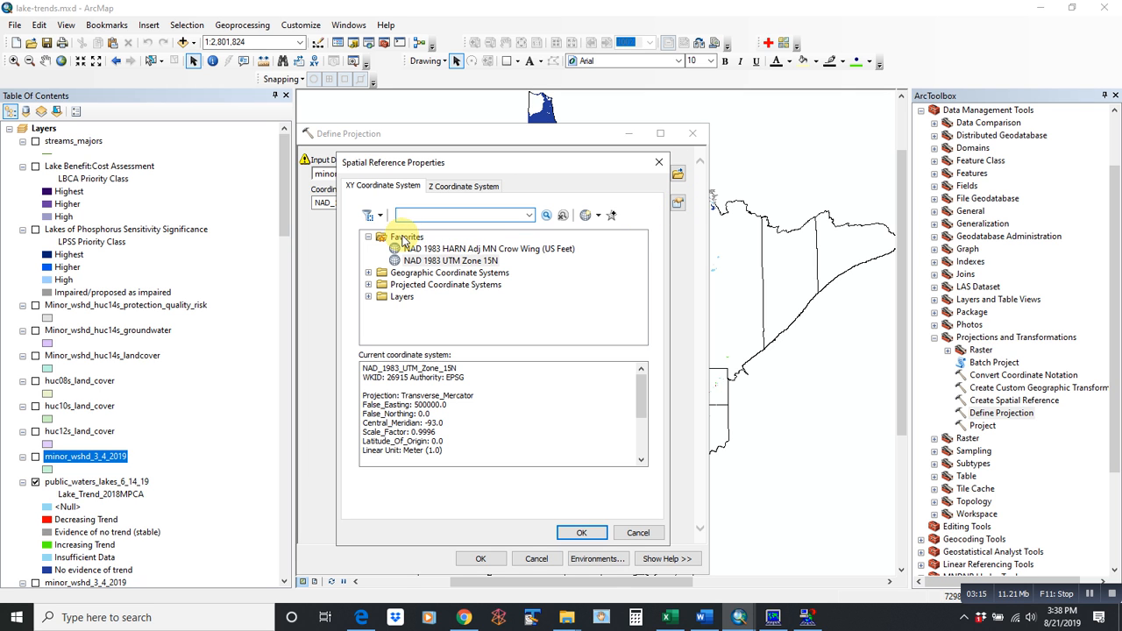
{"action": "left_click", "coordinate": [434, 249]}
{"action": "left_click", "coordinate": [445, 262]}
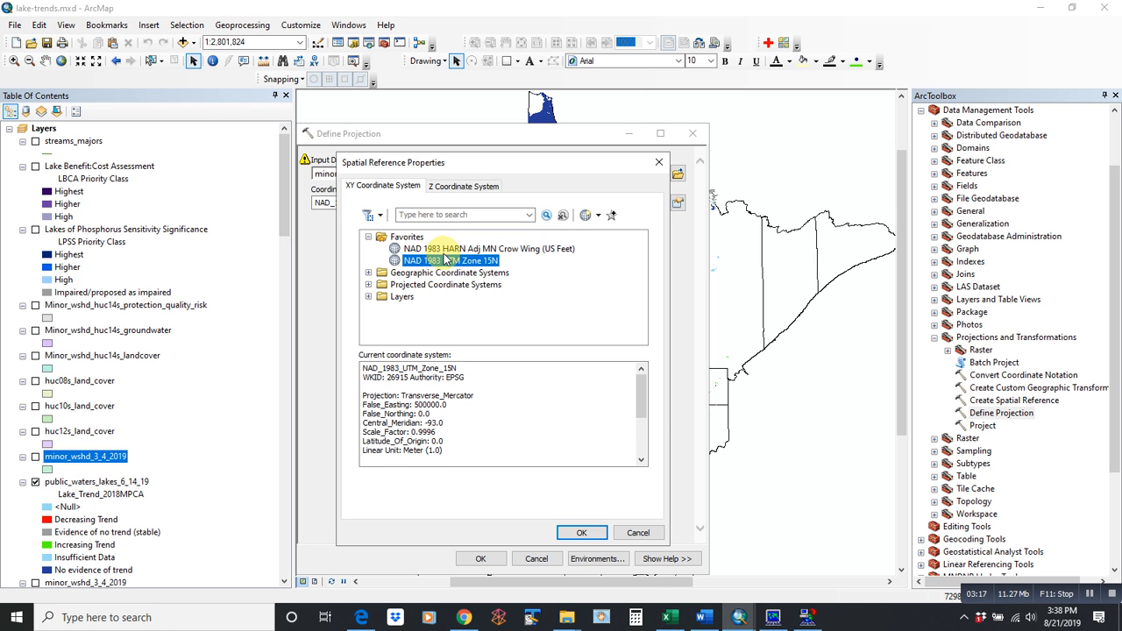
{"action": "left_click", "coordinate": [637, 534]}
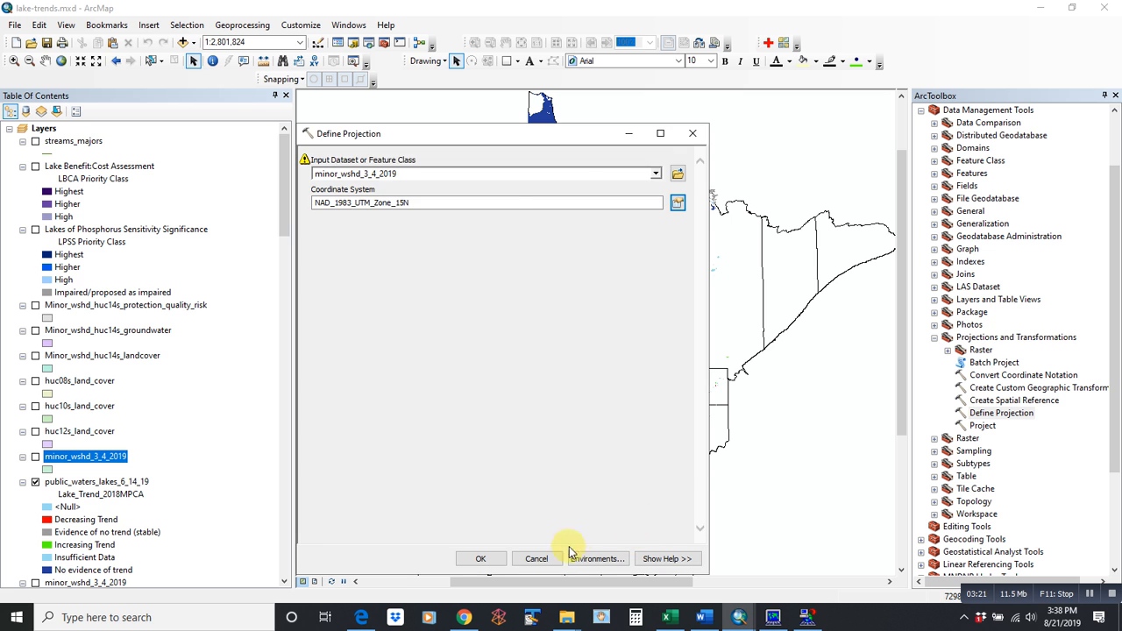
- Return to GPS Pathfinder Office and close the leftover projection file picker
{"action": "left_click", "coordinate": [542, 560]}
{"action": "left_click", "coordinate": [1044, 8]}
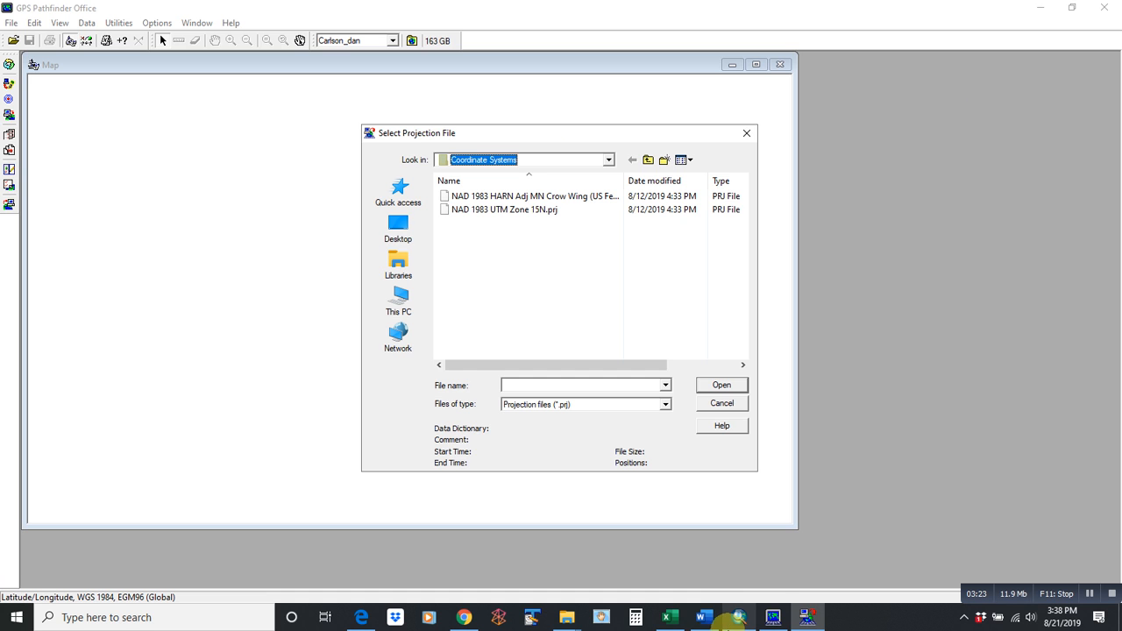
{"action": "left_click", "coordinate": [773, 613]}
{"action": "left_click", "coordinate": [121, 24]}
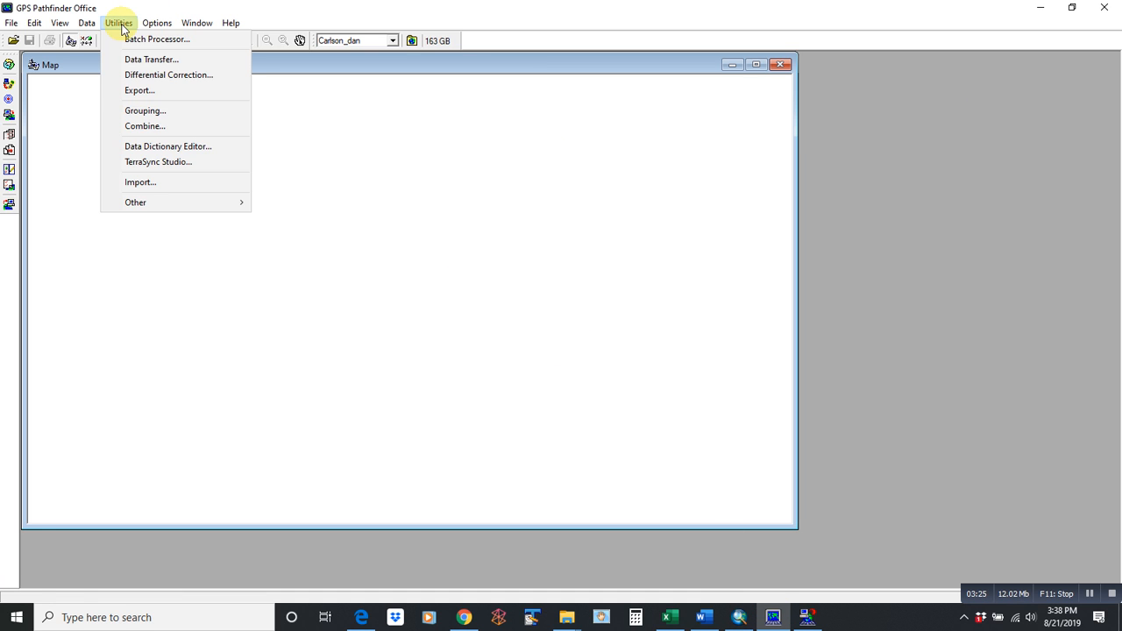
{"action": "left_click", "coordinate": [142, 90]}
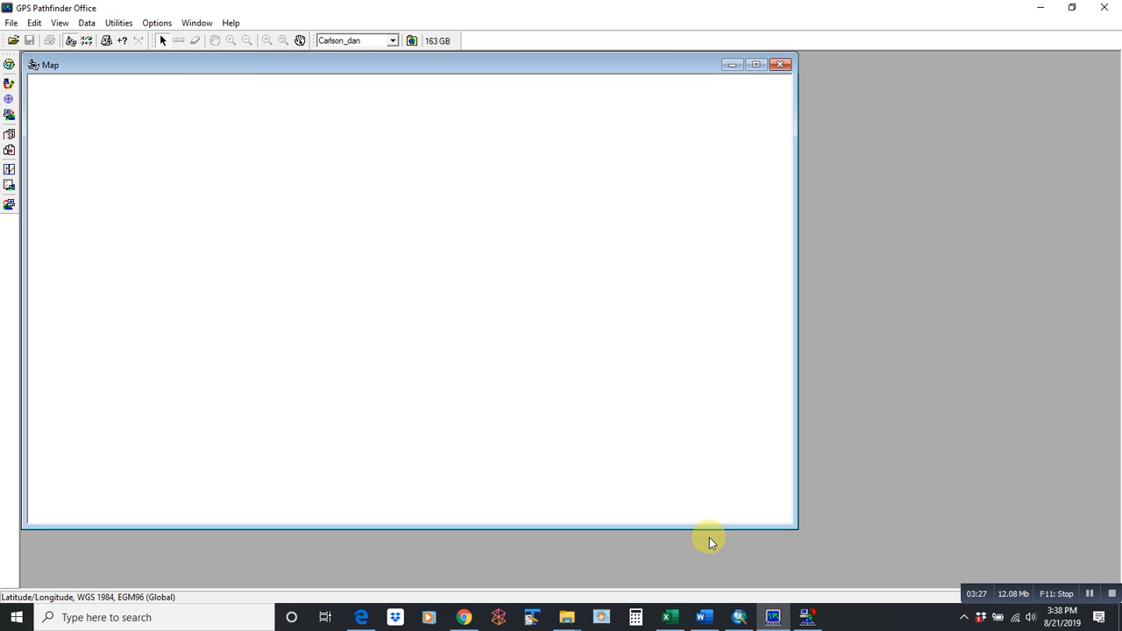
{"action": "left_click", "coordinate": [805, 614]}
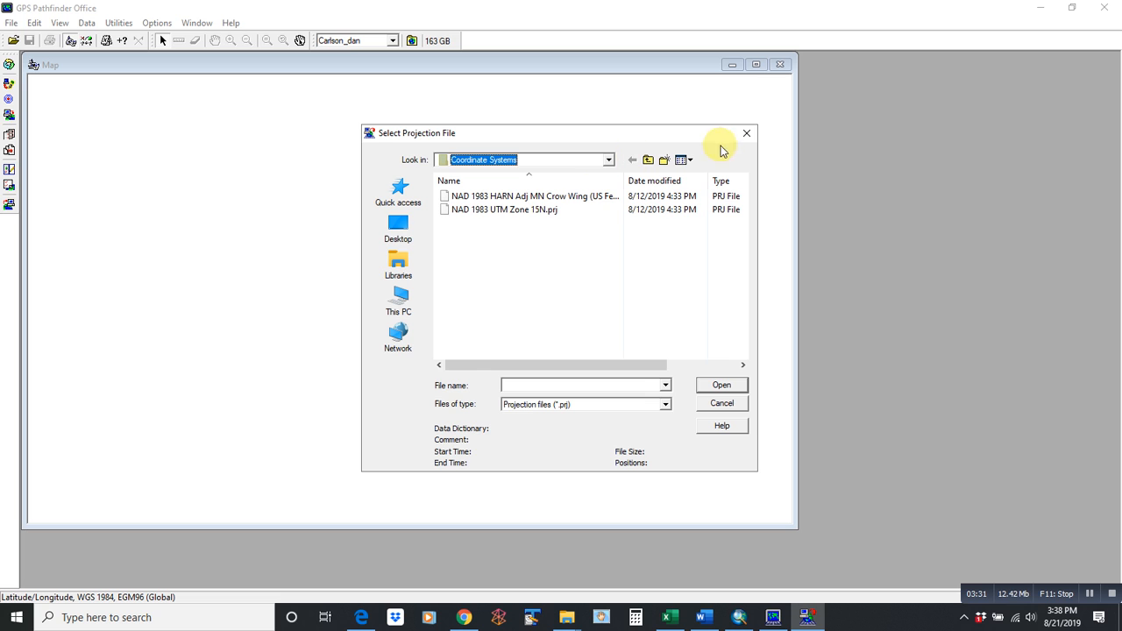
{"action": "left_click", "coordinate": [746, 133]}
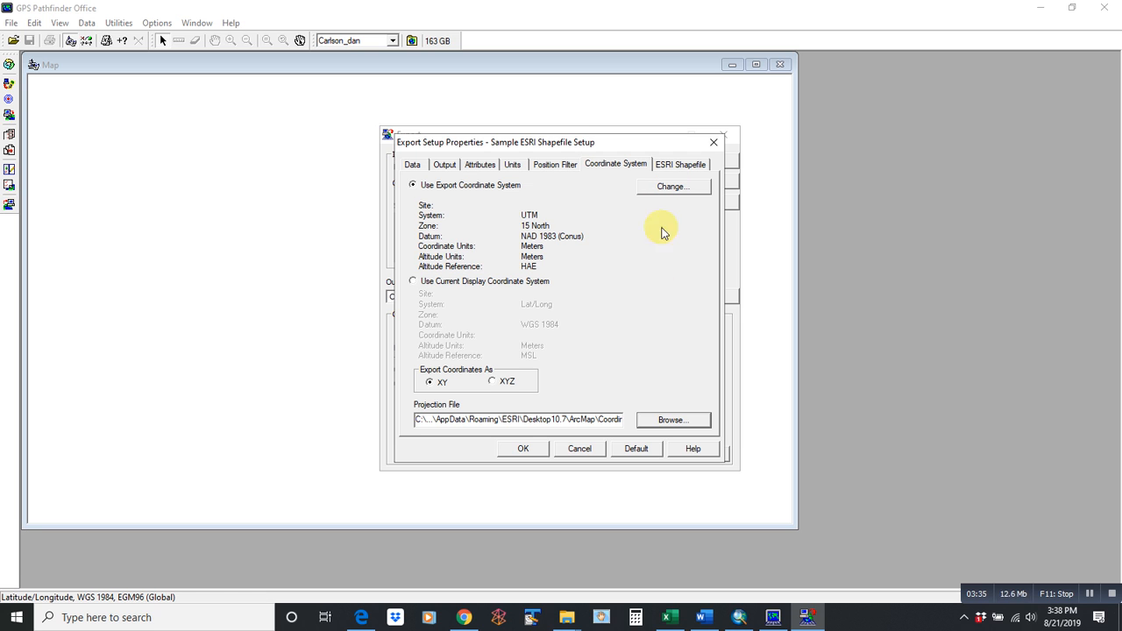
- Set NAD 1983 UTM Zone 15N.prj as the projection file and run the export, overwriting existing files
{"action": "left_click", "coordinate": [659, 420]}
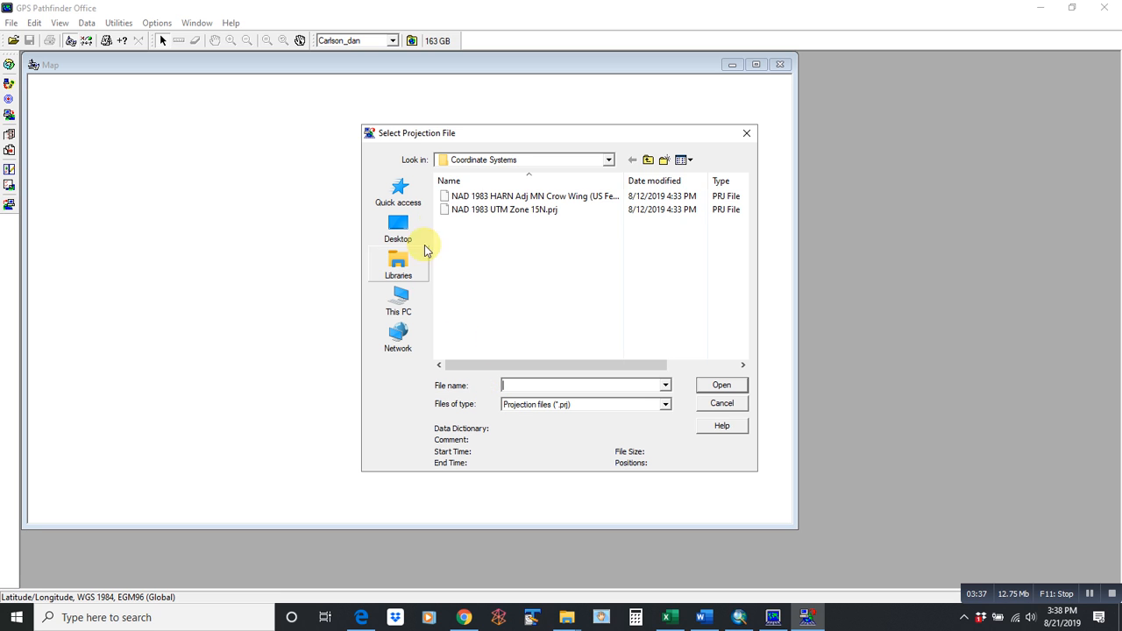
{"action": "left_click", "coordinate": [538, 211]}
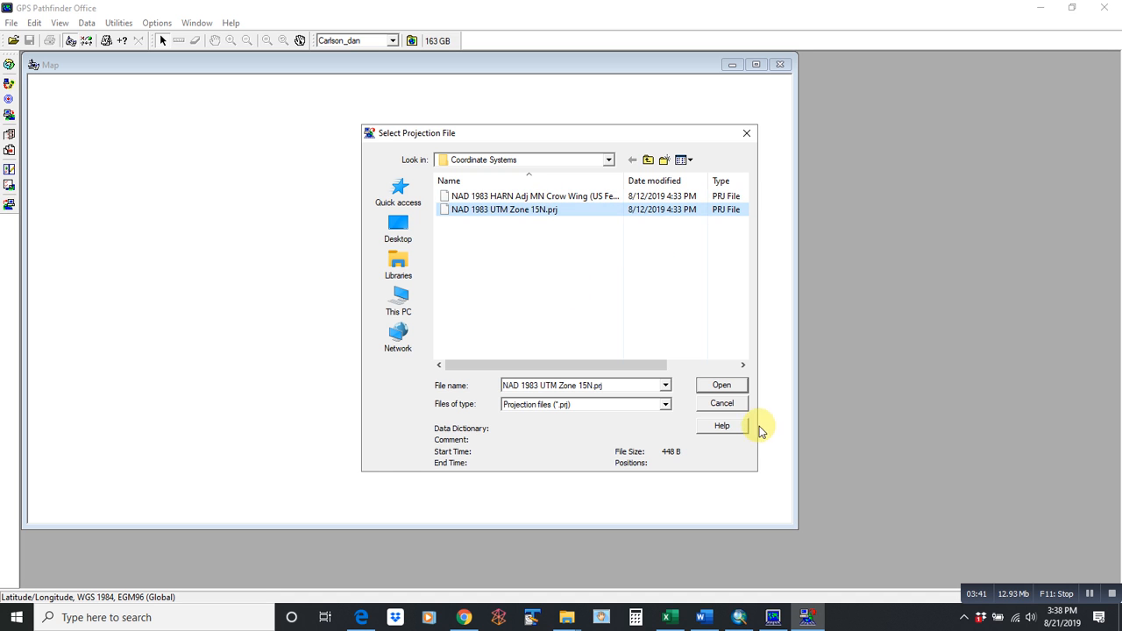
{"action": "left_click", "coordinate": [725, 385]}
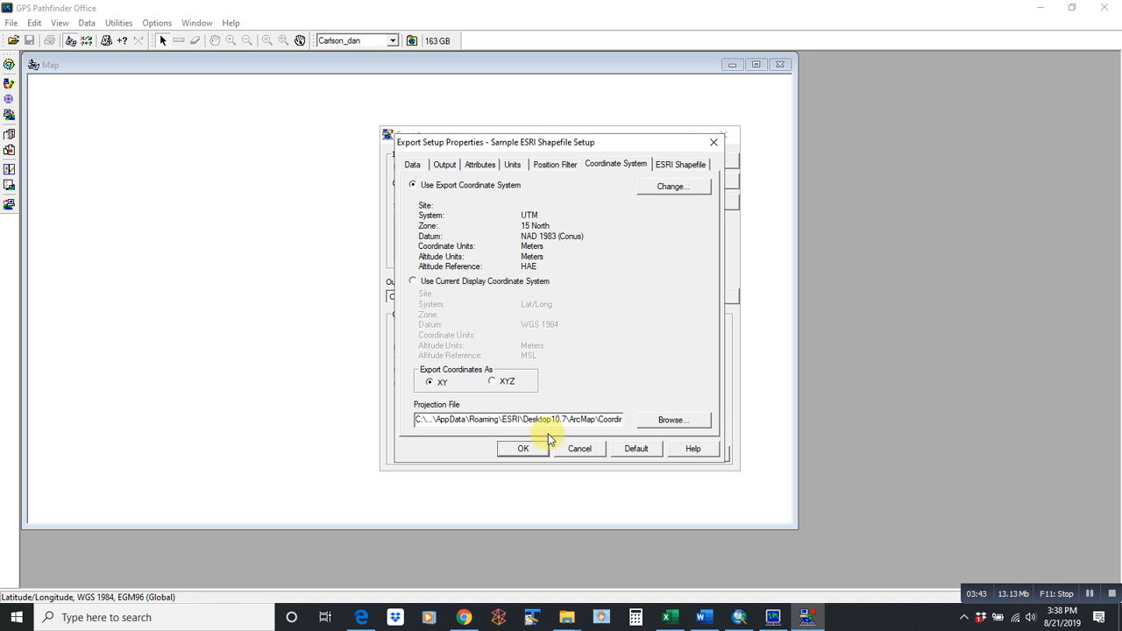
{"action": "left_click", "coordinate": [530, 450]}
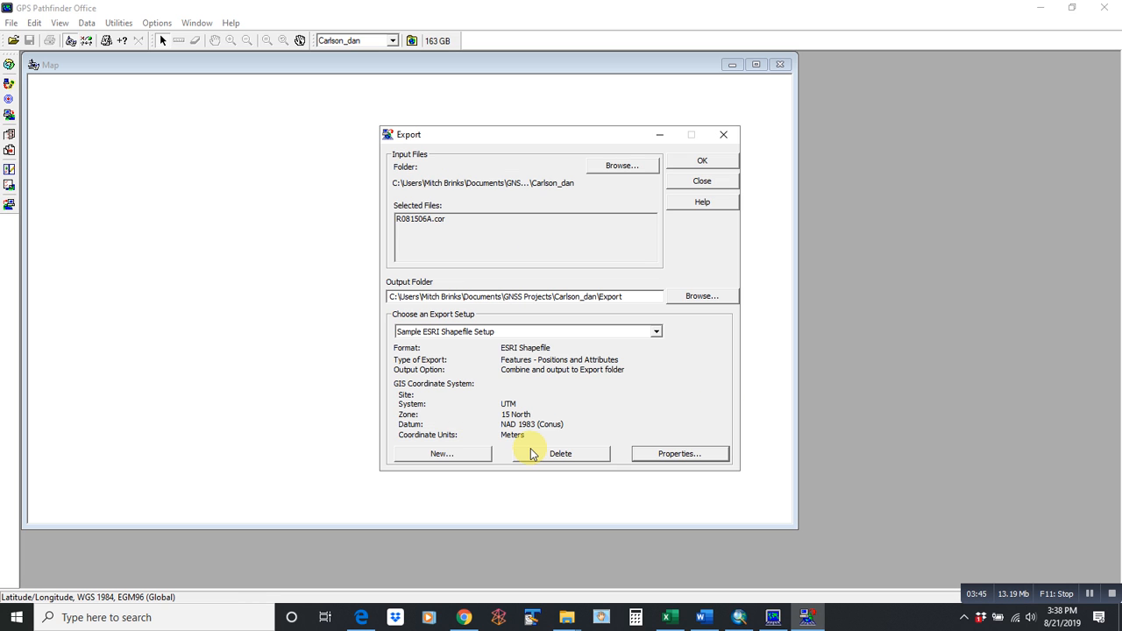
{"action": "left_click", "coordinate": [702, 167]}
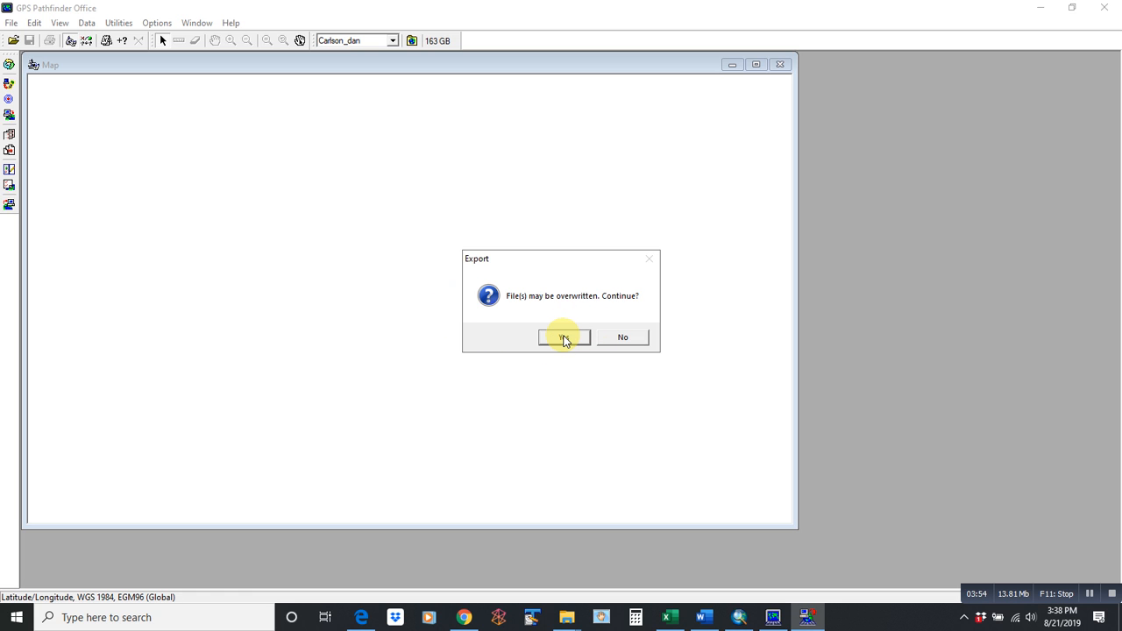
{"action": "left_click", "coordinate": [565, 340]}
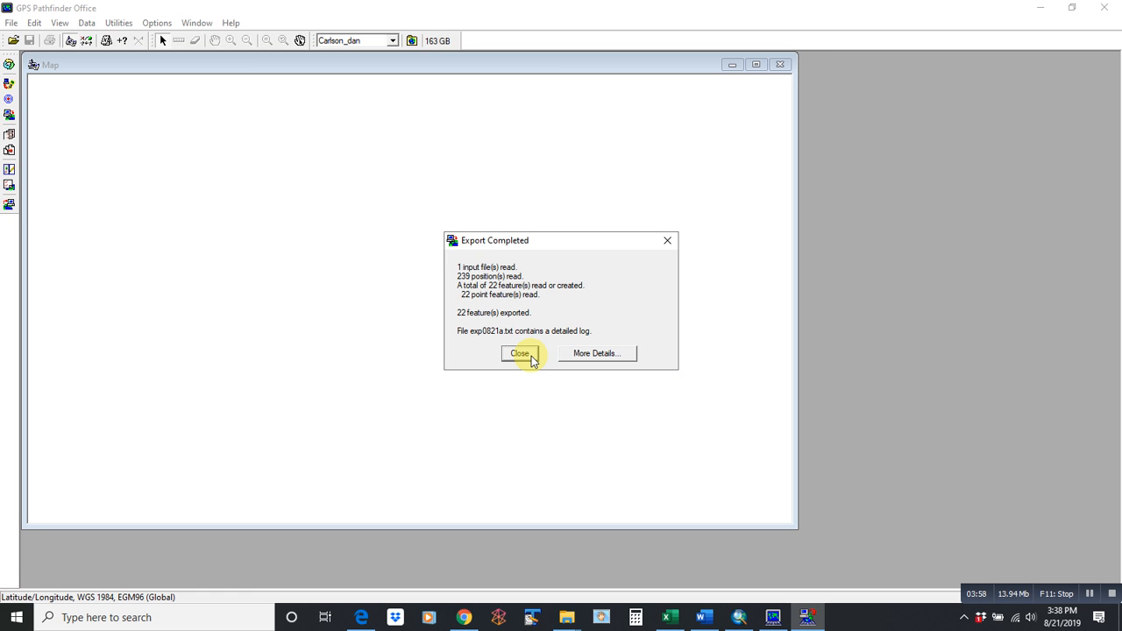
{"action": "left_click", "coordinate": [520, 353]}
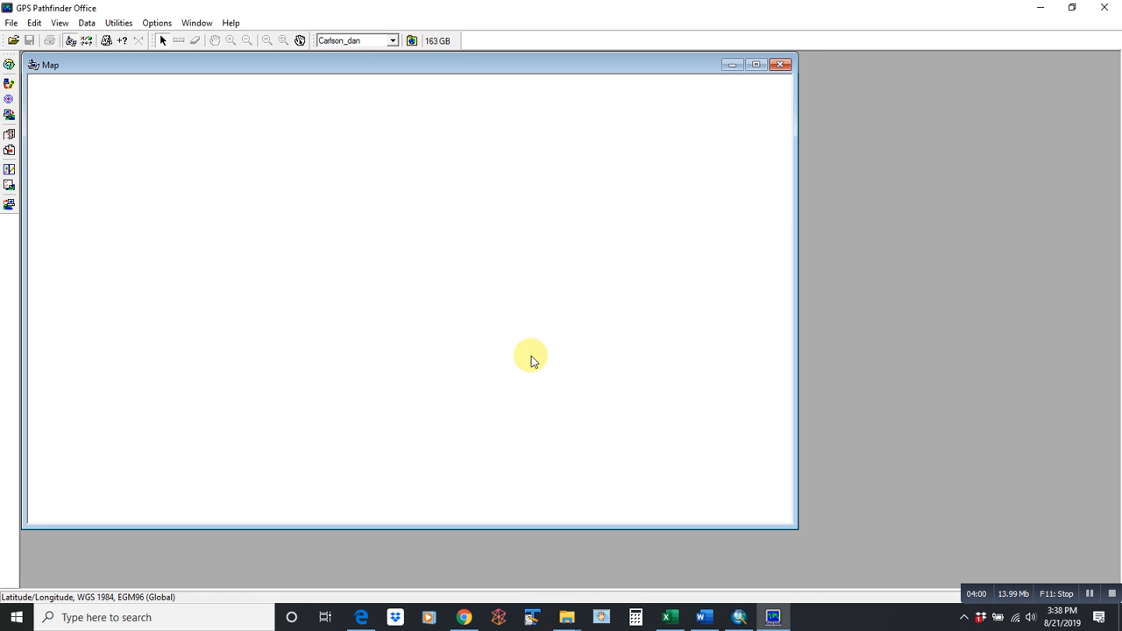
{"action": "left_click", "coordinate": [571, 623]}
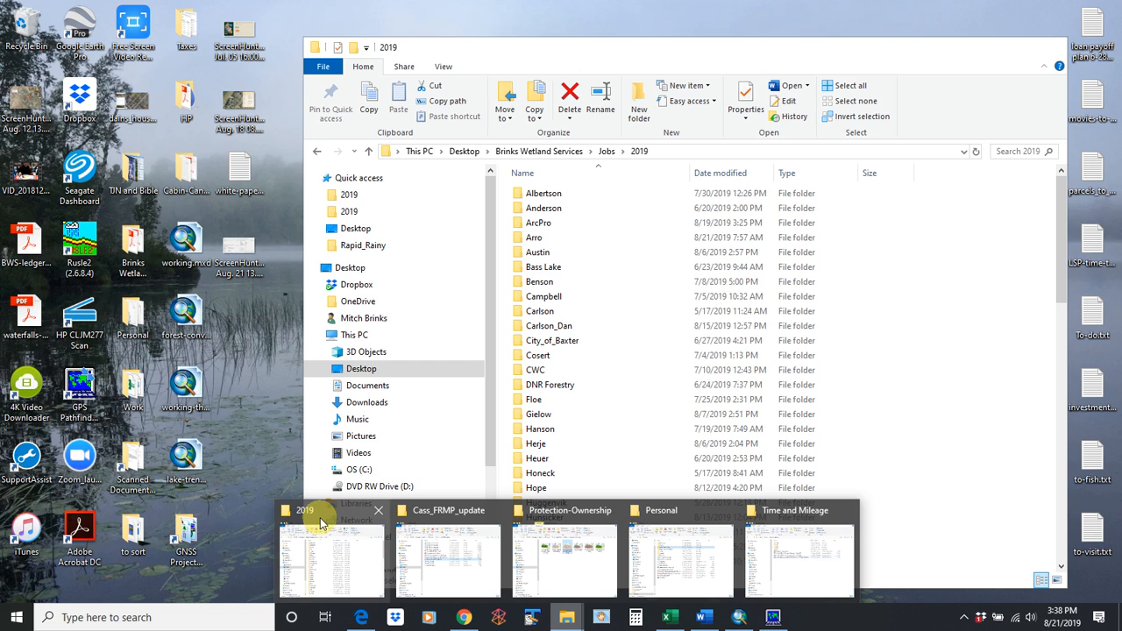
{"action": "left_click", "coordinate": [318, 521]}
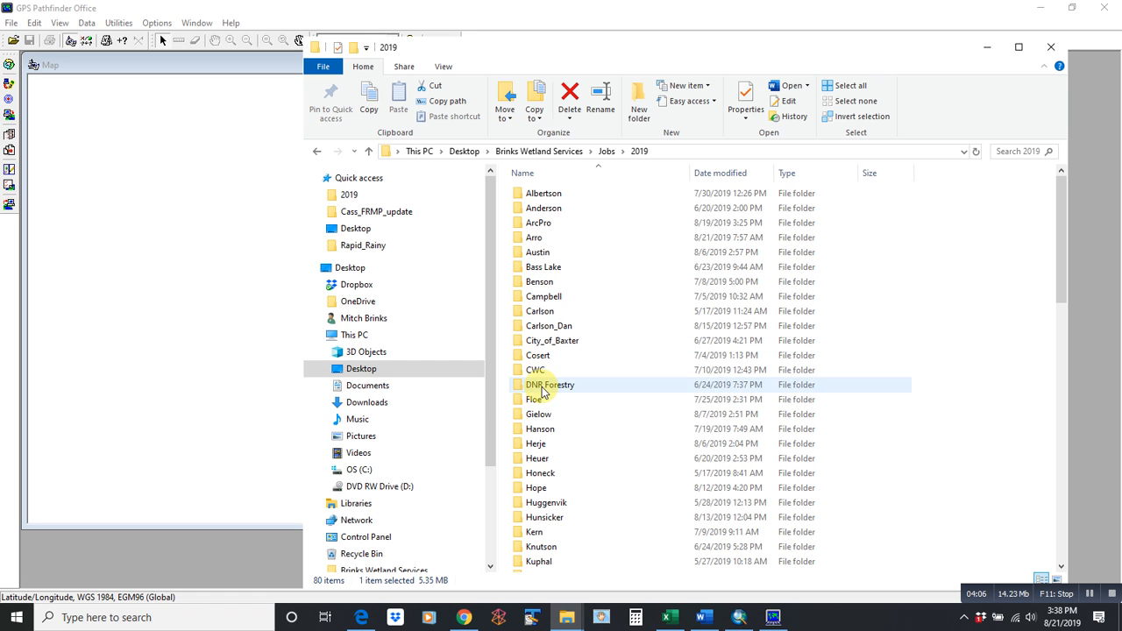
{"action": "left_click", "coordinate": [554, 327]}
{"action": "double_click", "coordinate": [561, 329]}
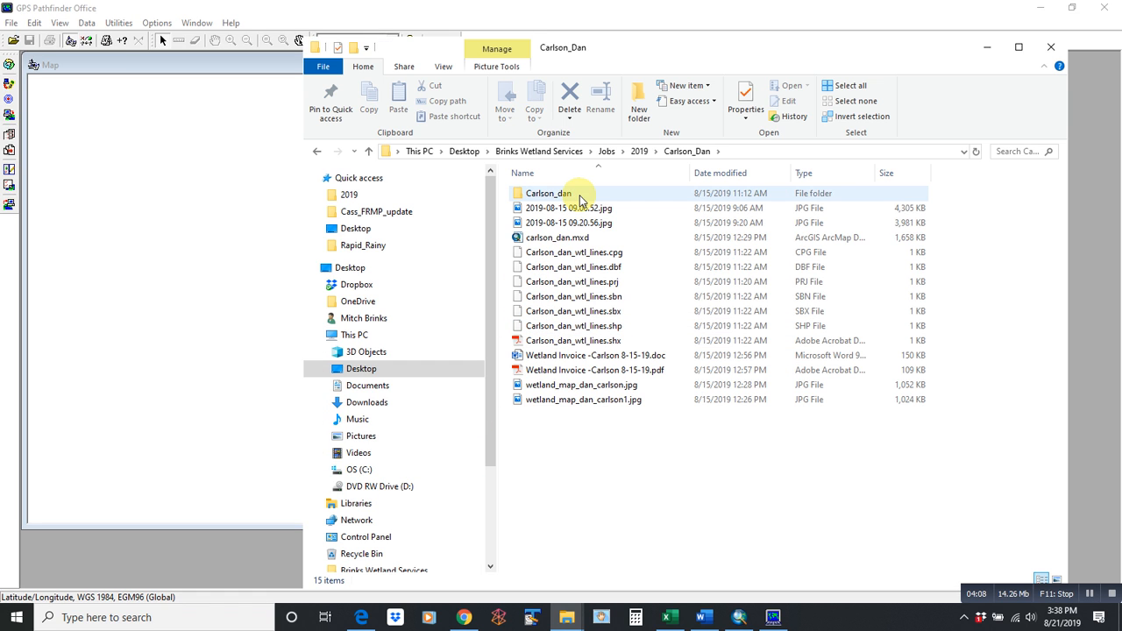
{"action": "double_click", "coordinate": [577, 195]}
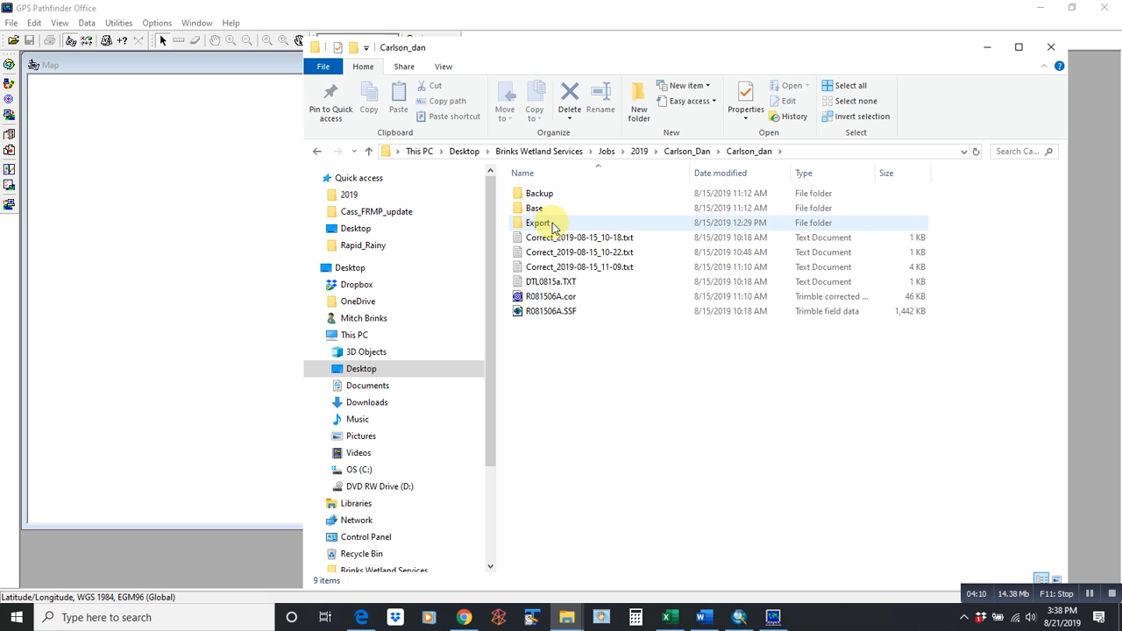
{"action": "double_click", "coordinate": [553, 227]}
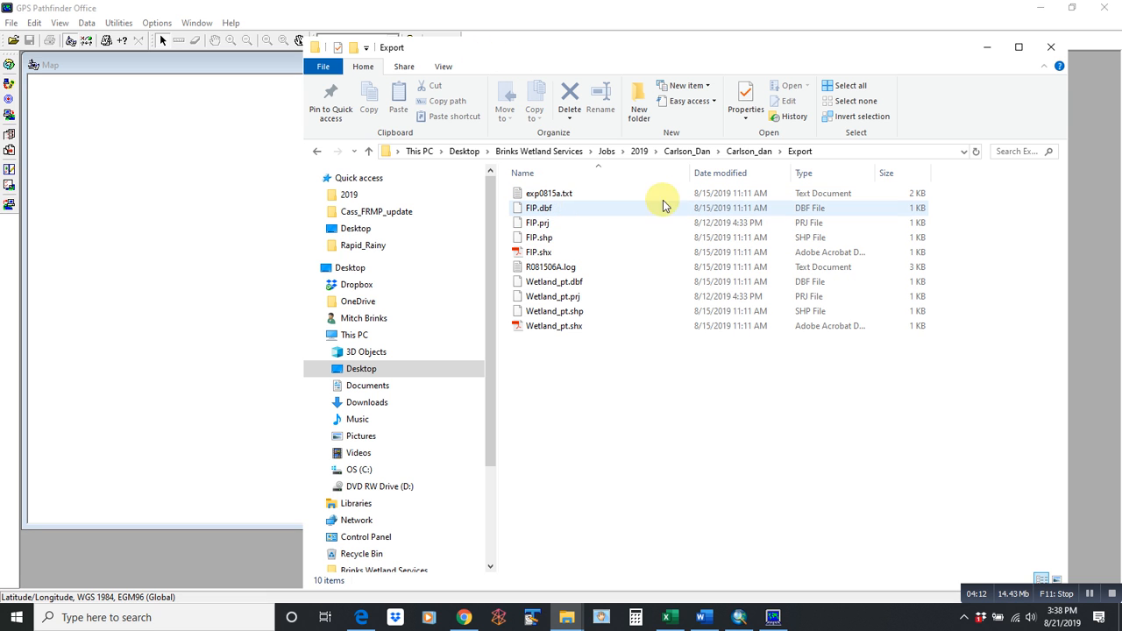
{"action": "left_click", "coordinate": [584, 301]}
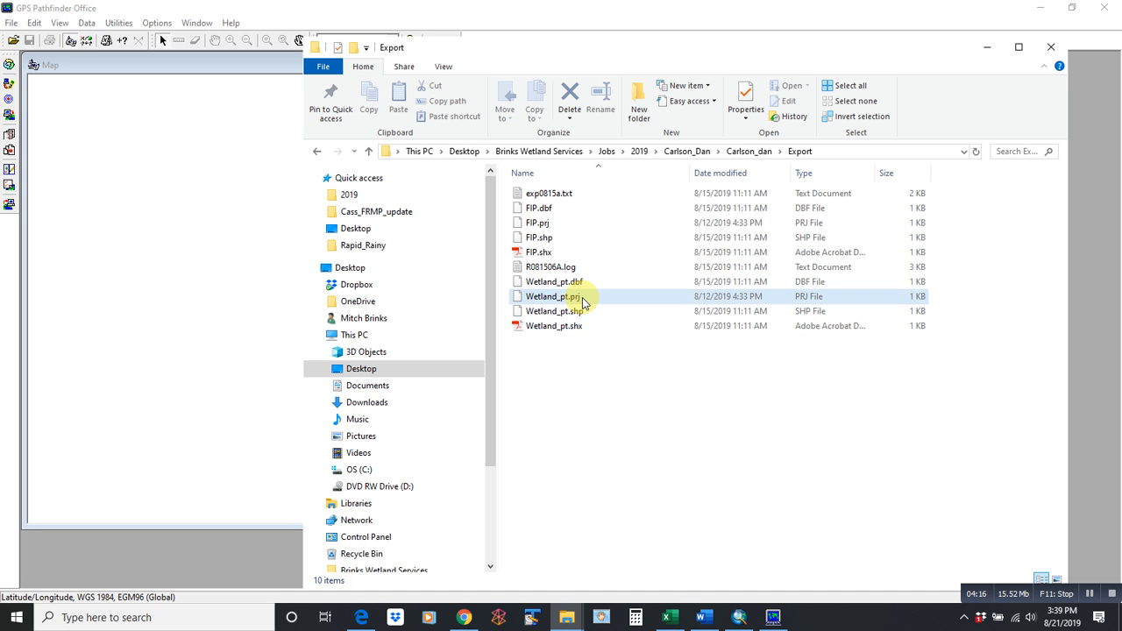
{"action": "left_click", "coordinate": [584, 300]}
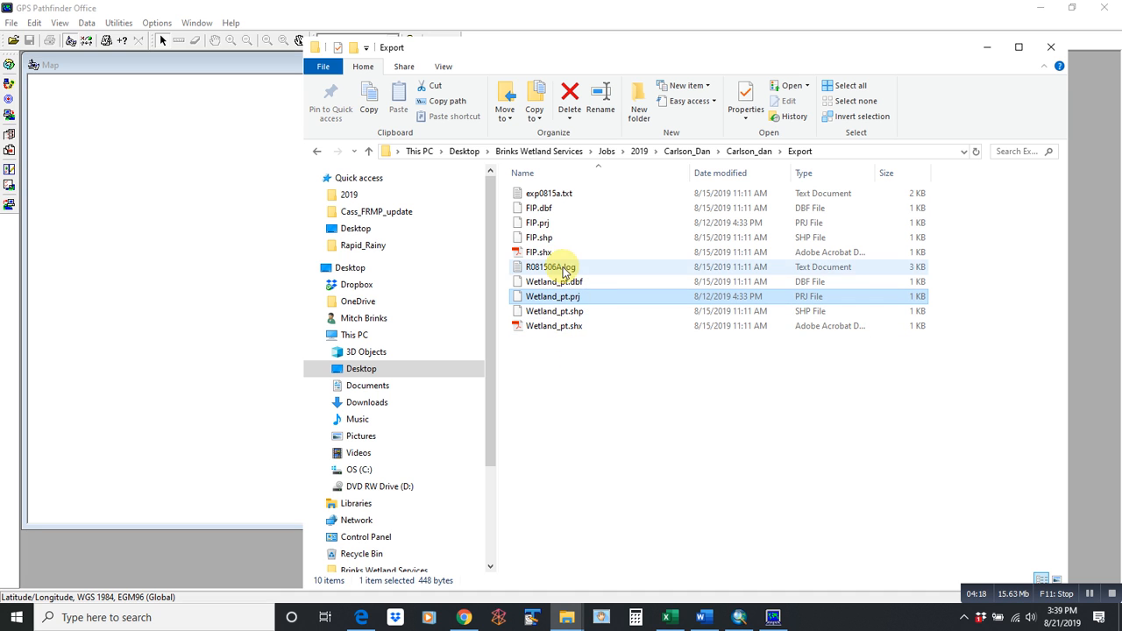
{"action": "left_click", "coordinate": [558, 225]}
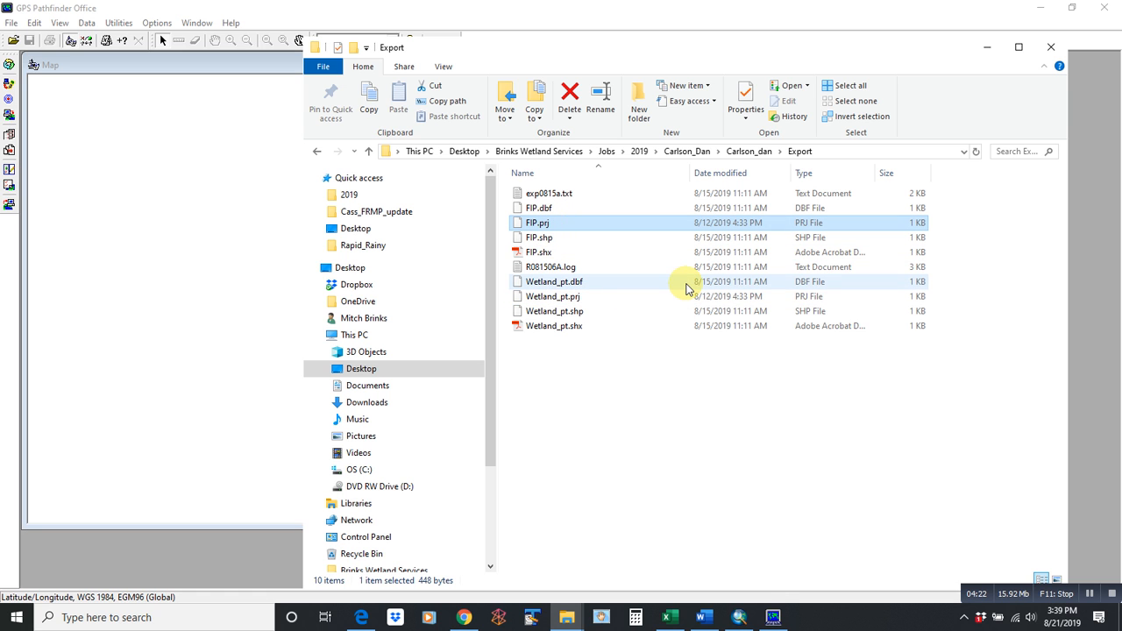
- Switch back to the lake-trends.mxd map in ArcMap
{"action": "left_click", "coordinate": [740, 617]}
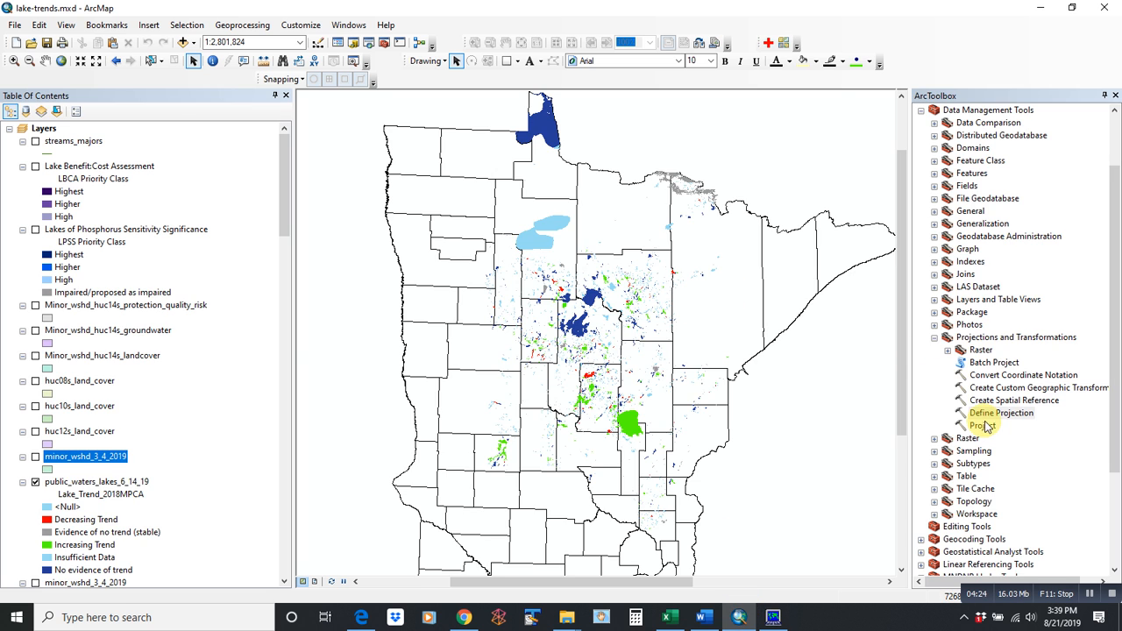